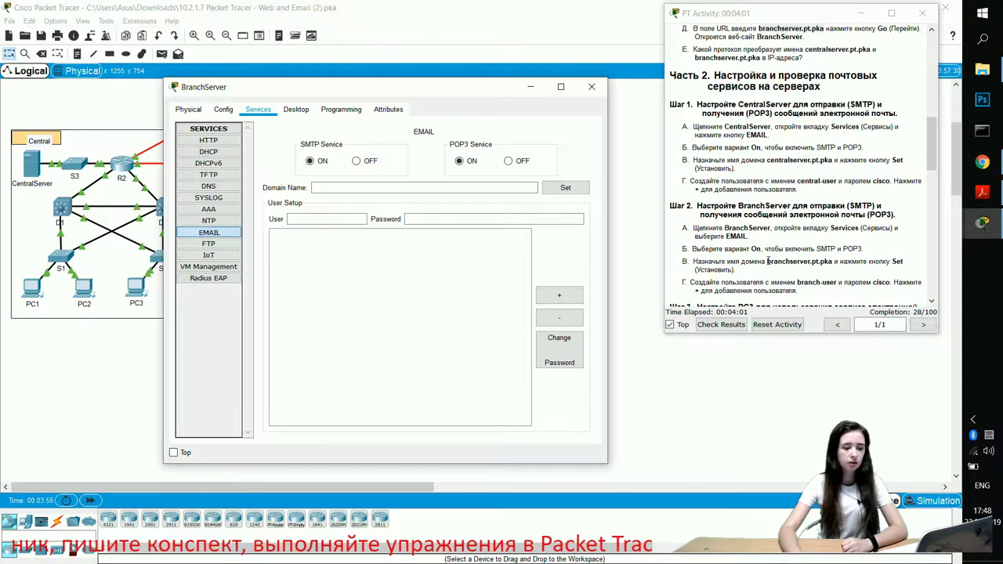
# Step: Set BranchServer's mail domain name to branchserver.pt.pka
pyautogui.moveTo(767, 262); pyautogui.dragTo(822, 262)
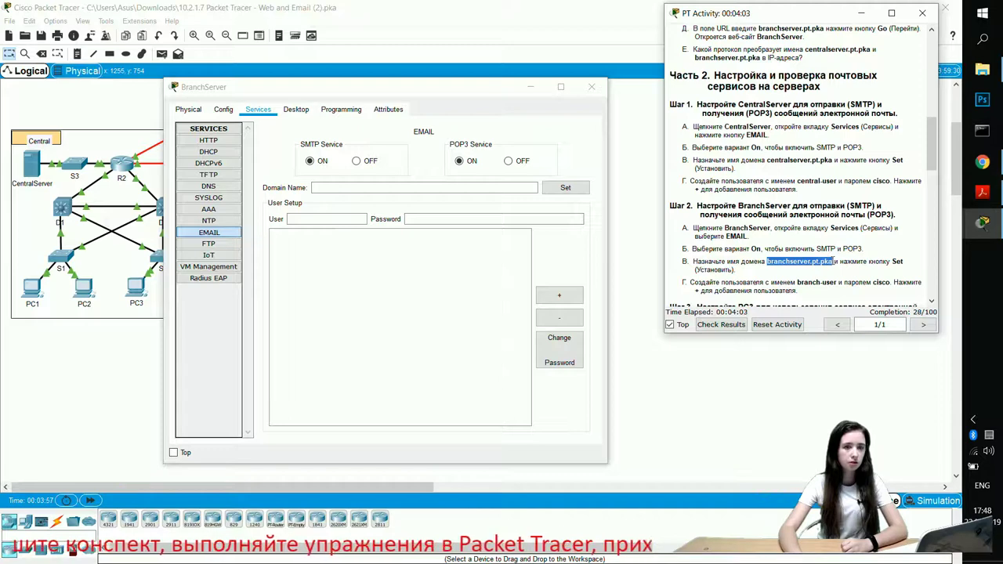
pyautogui.click(379, 187)
pyautogui.write('branchserver.pt.pka')
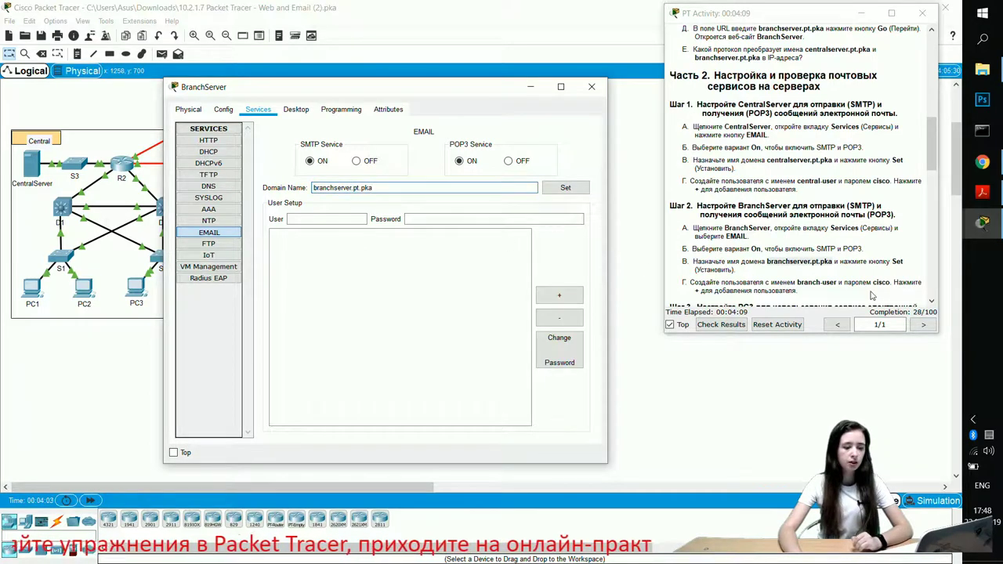
pyautogui.click(561, 188)
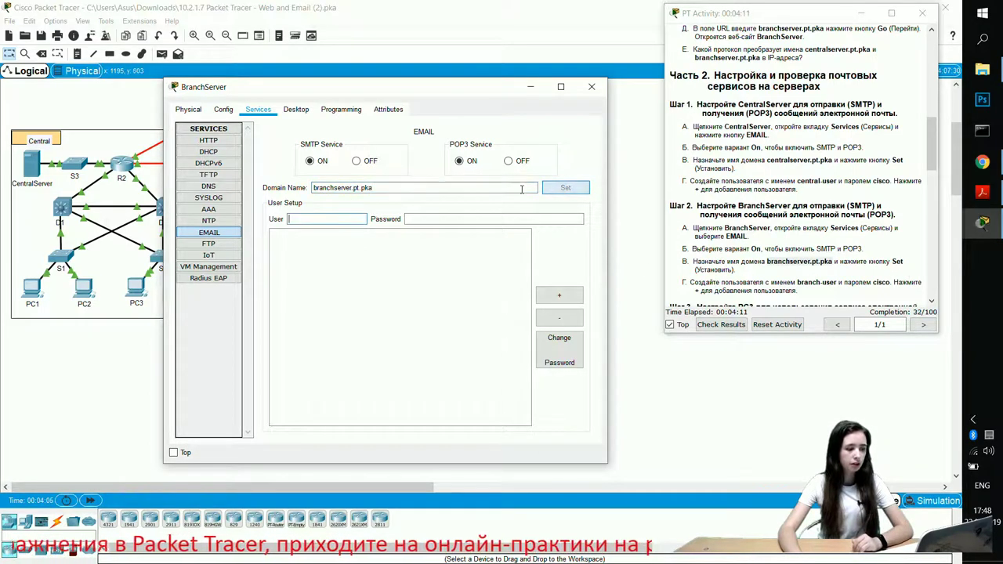
# Step: Add the mail account branch-user with its password, then close BranchServer
pyautogui.moveTo(797, 283); pyautogui.dragTo(837, 283)
pyautogui.hotkey('ctrl', 'c')
pyautogui.click(801, 285)
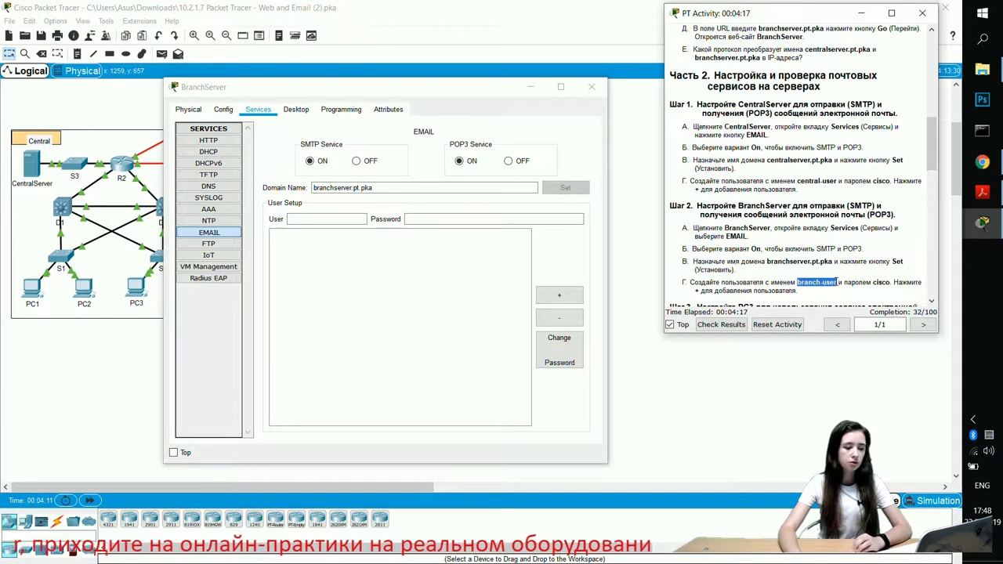
pyautogui.click(352, 218)
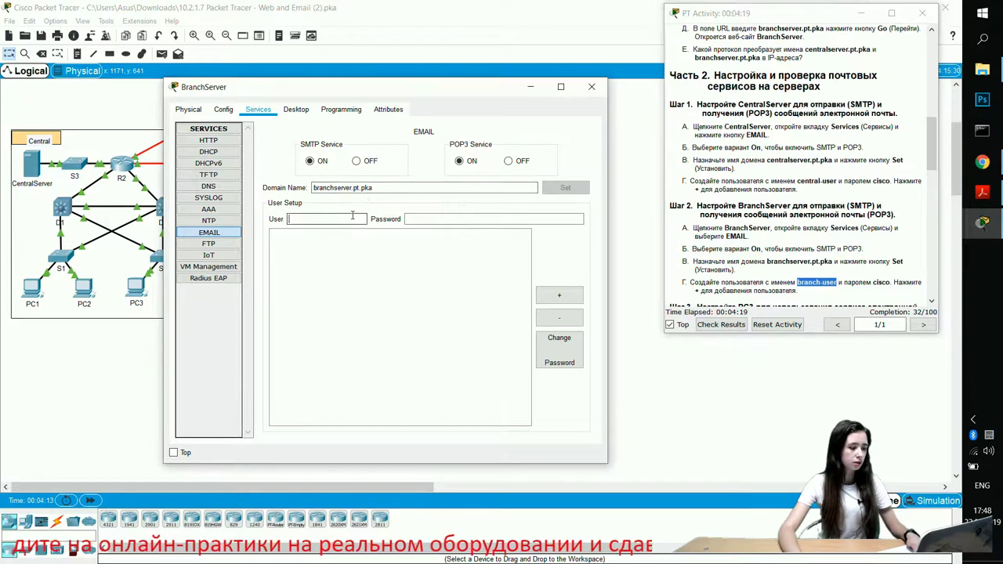
pyautogui.hotkey('ctrl', 'v')
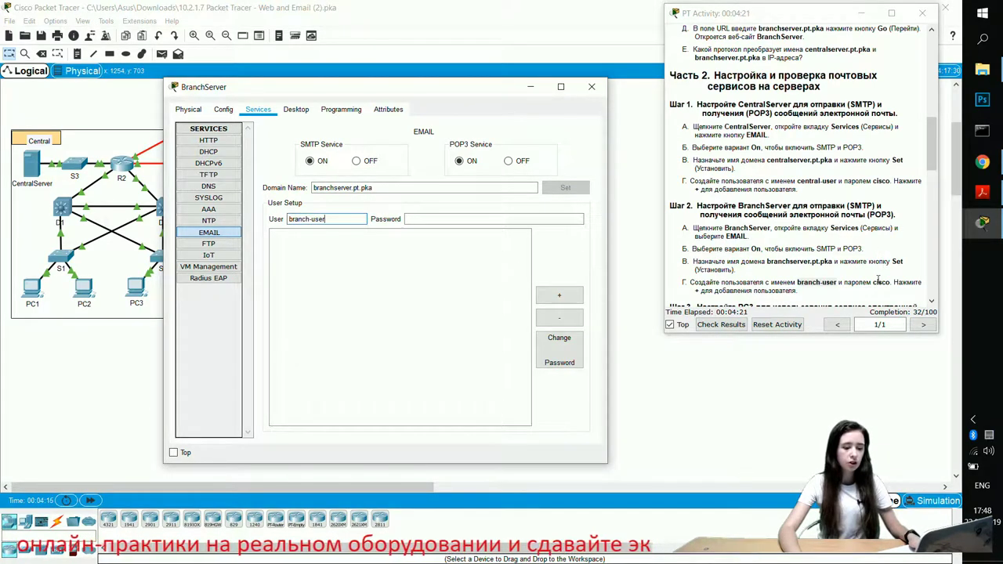
pyautogui.click(449, 216)
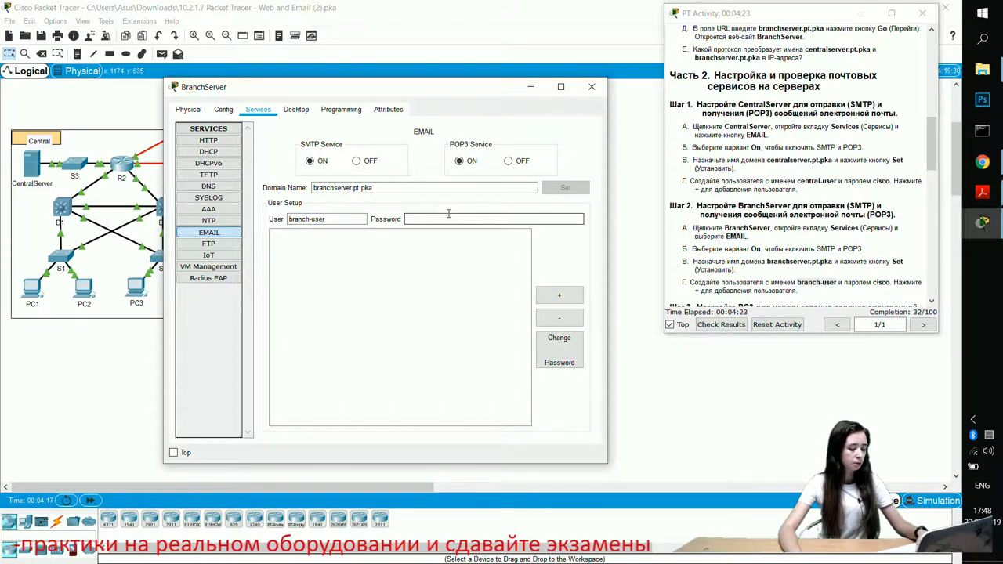
pyautogui.write('cisco')
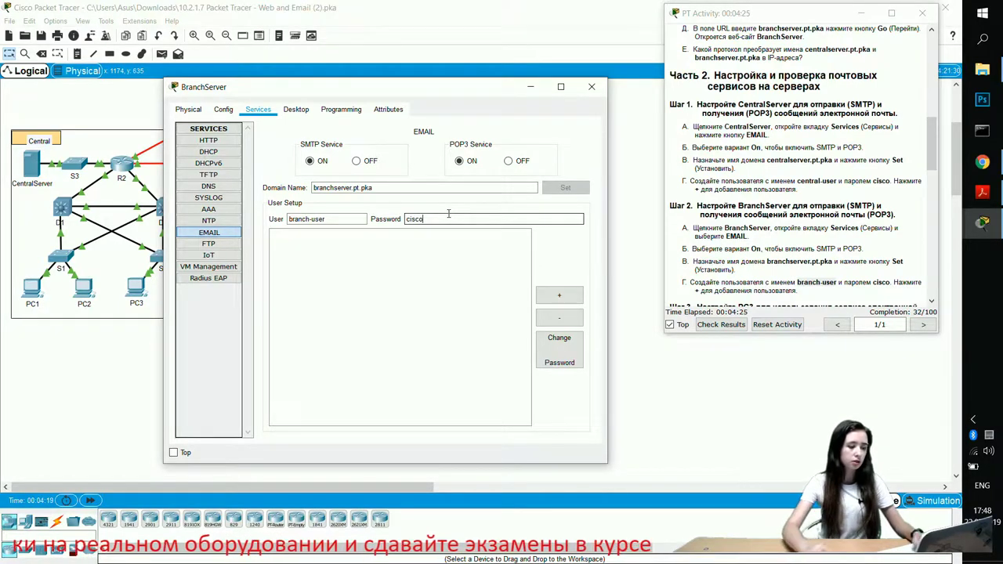
pyautogui.click(559, 294)
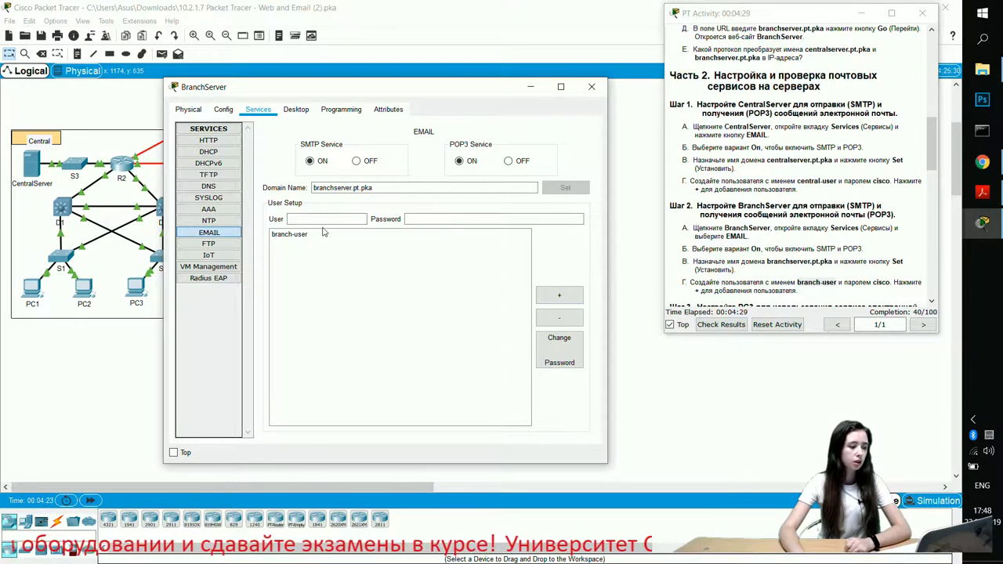
pyautogui.click(322, 235)
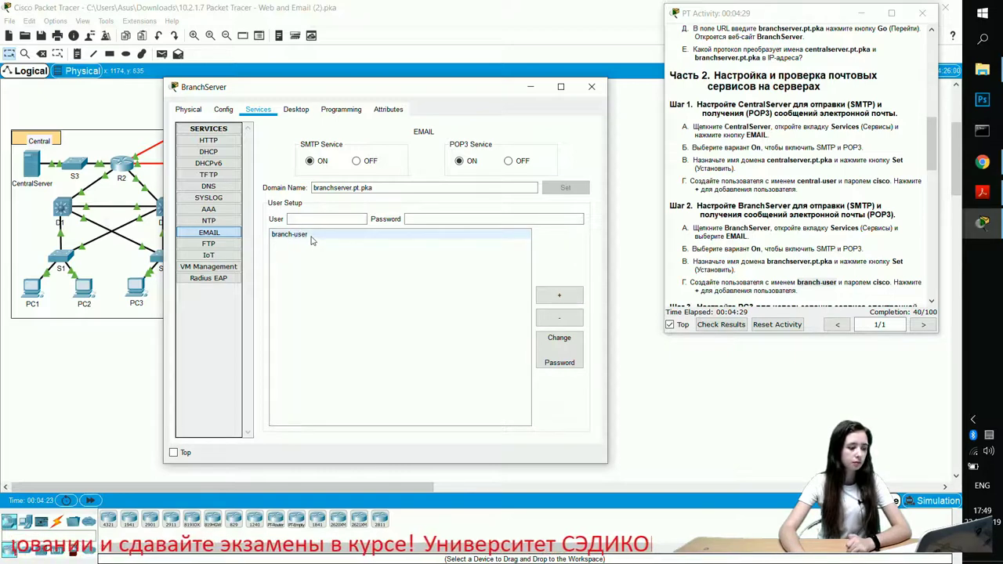
pyautogui.click(312, 238)
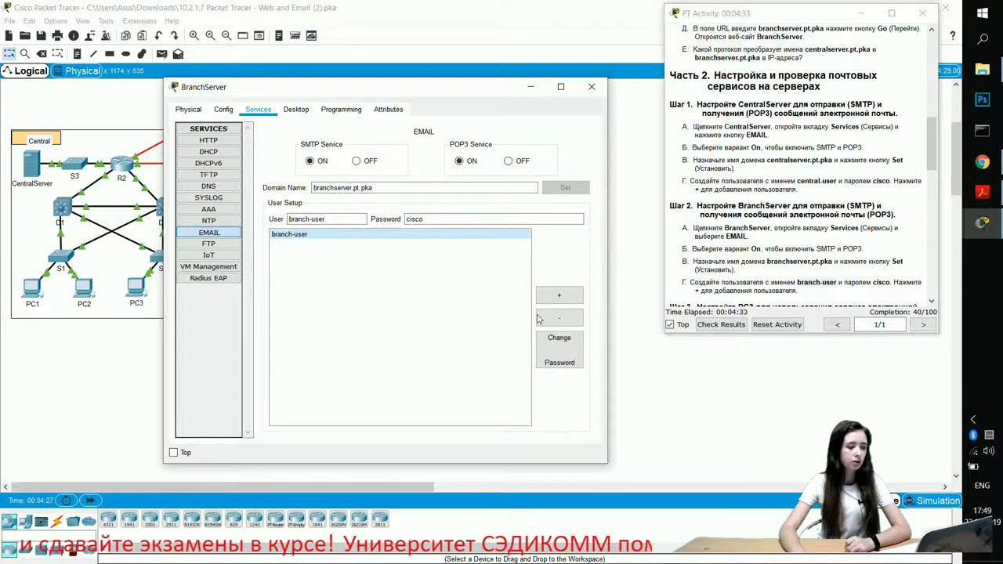
pyautogui.click(531, 86)
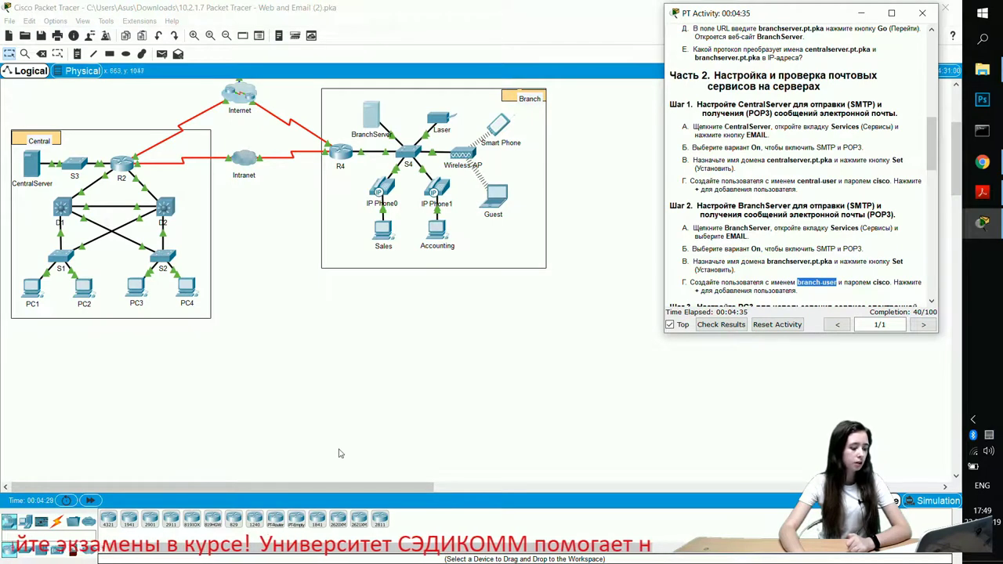
# Step: Open CentralServer's email service and set its domain to centralserver.pt.pka
pyautogui.click(31, 165)
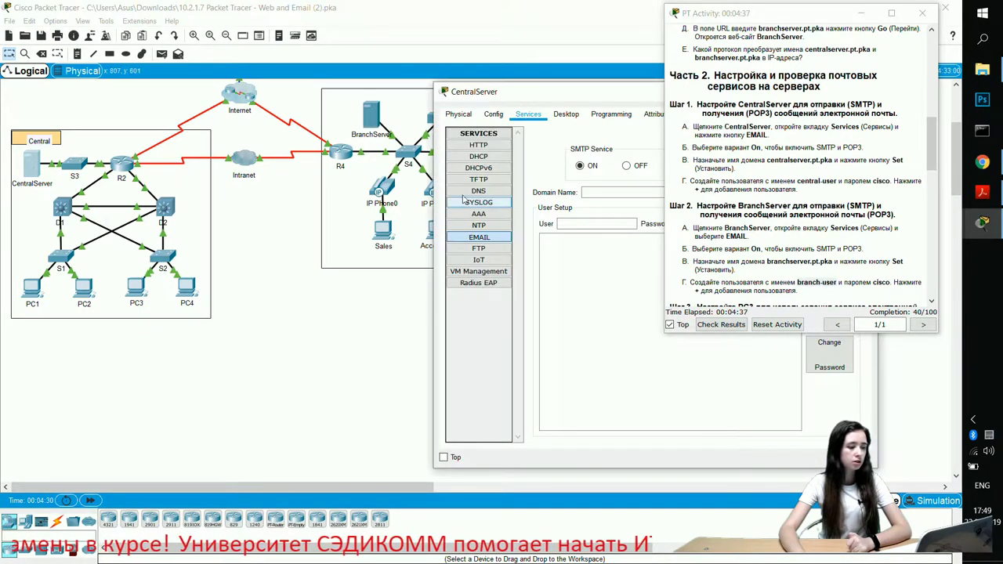
pyautogui.moveTo(590, 101); pyautogui.dragTo(206, 91)
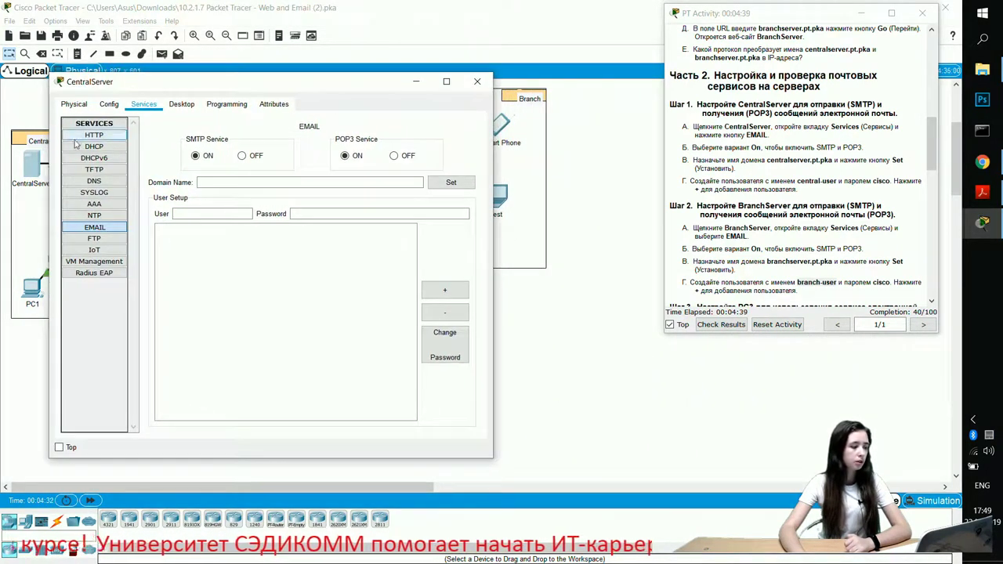
pyautogui.click(104, 227)
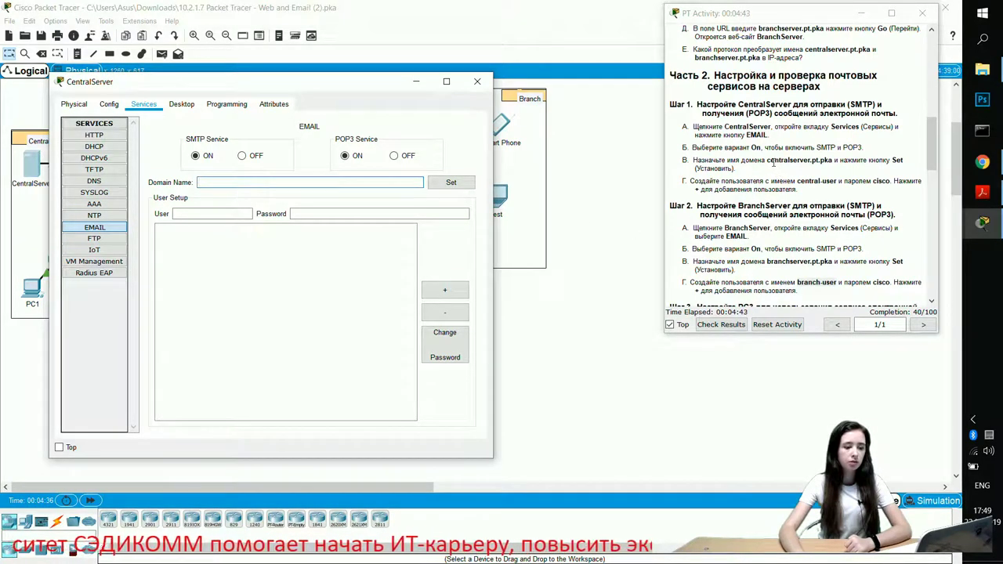
pyautogui.moveTo(769, 161); pyautogui.dragTo(835, 159)
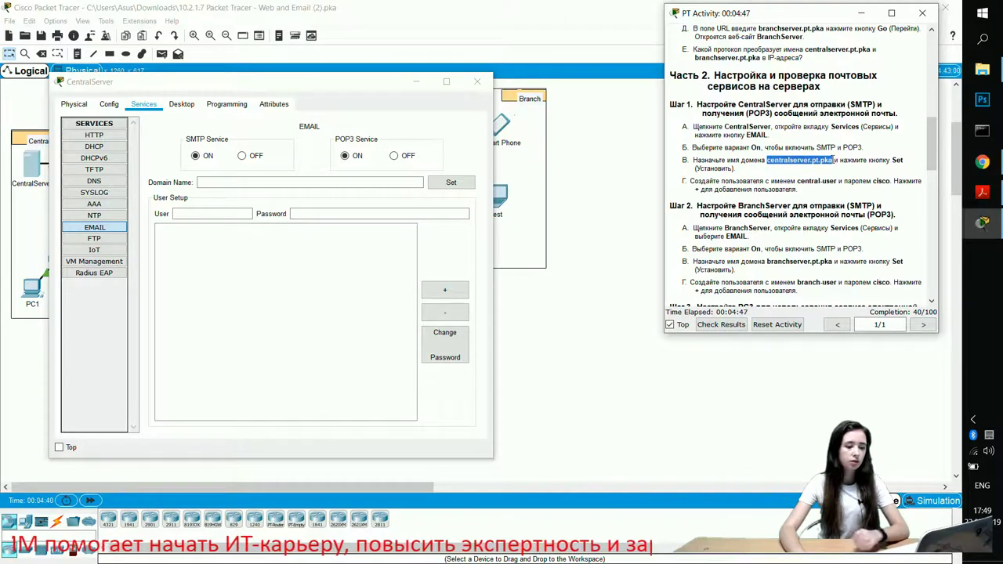
pyautogui.hotkey('ctrl', 'c')
pyautogui.click(251, 181)
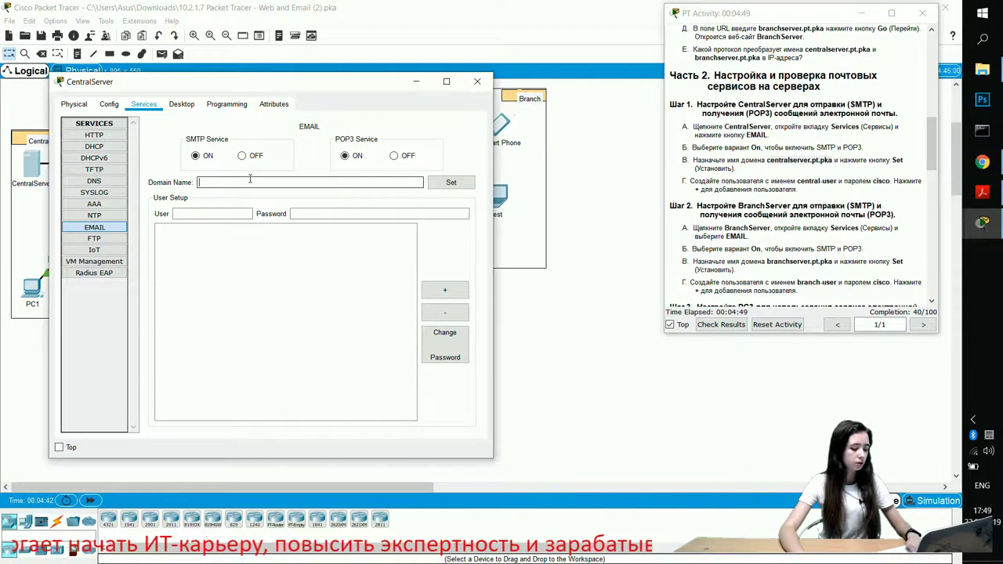
pyautogui.hotkey('ctrl', 'v')
pyautogui.click(231, 212)
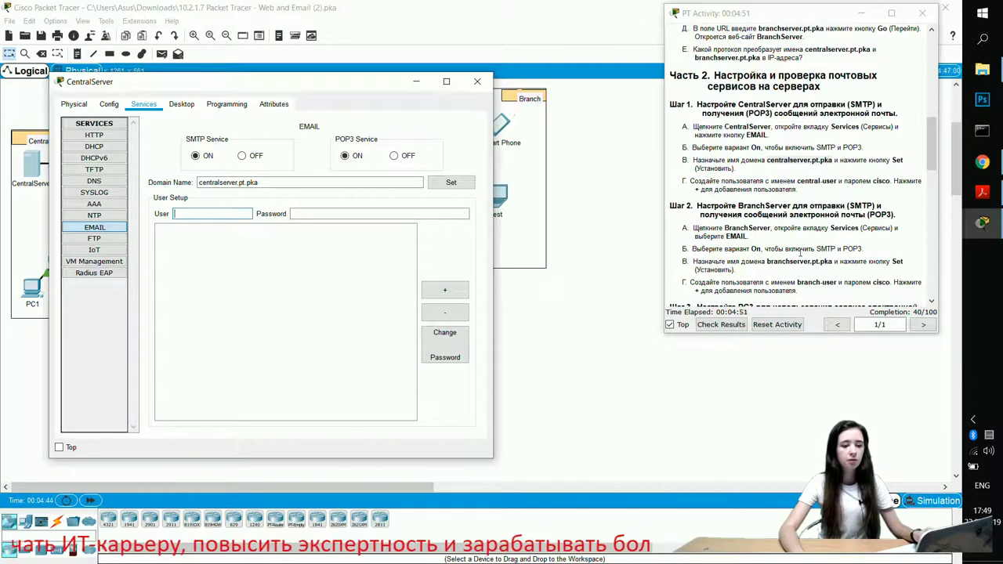
pyautogui.click(450, 182)
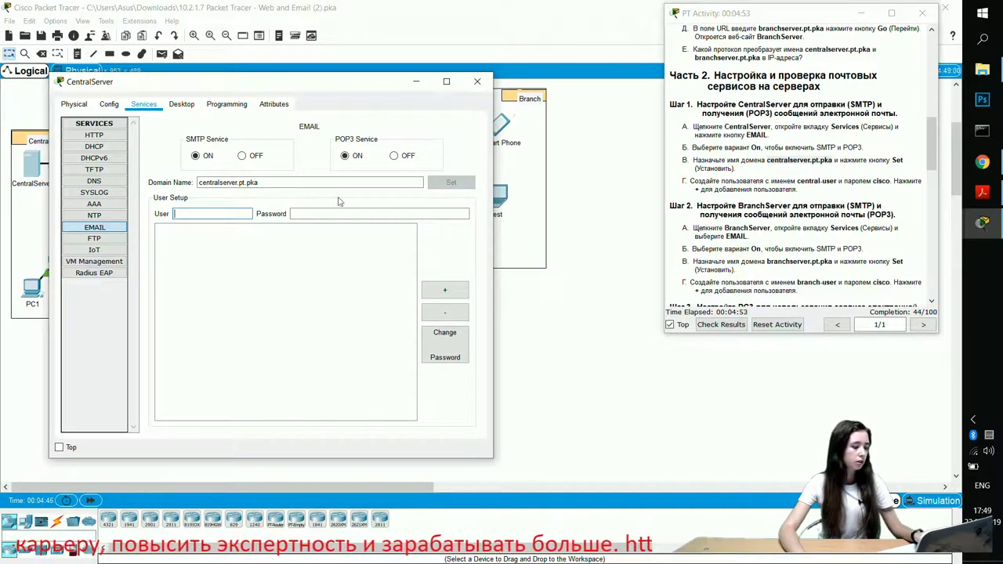
# Step: Add the mail account central-user with its password
pyautogui.moveTo(797, 180)
pyautogui.mouseDown()
pyautogui.moveTo(836, 179)
pyautogui.moveTo(807, 181)
pyautogui.mouseUp()
pyautogui.click(836, 179)
pyautogui.click(800, 180)
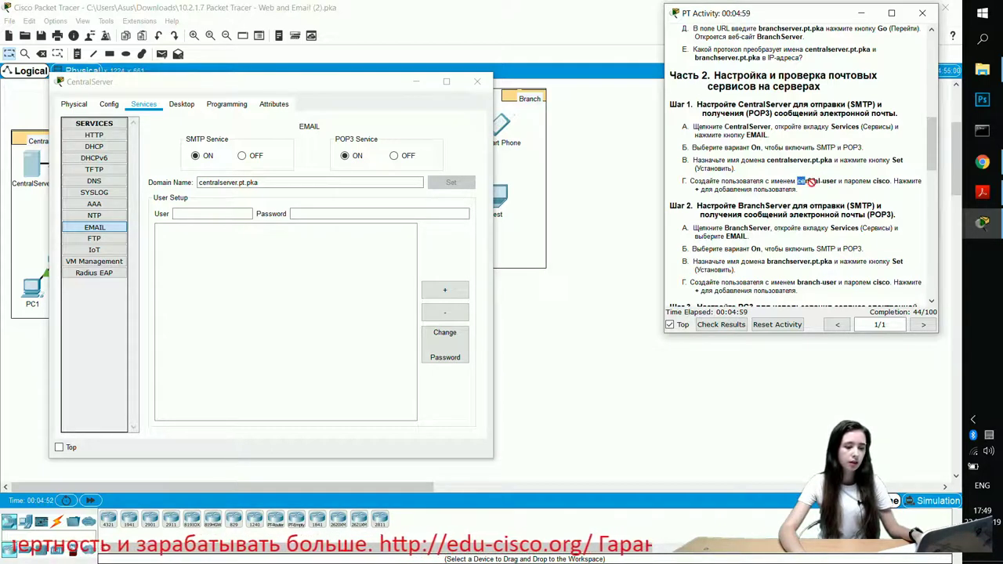
pyautogui.click(819, 181)
pyautogui.moveTo(798, 180); pyautogui.dragTo(839, 182)
pyautogui.hotkey('ctrl', 'c')
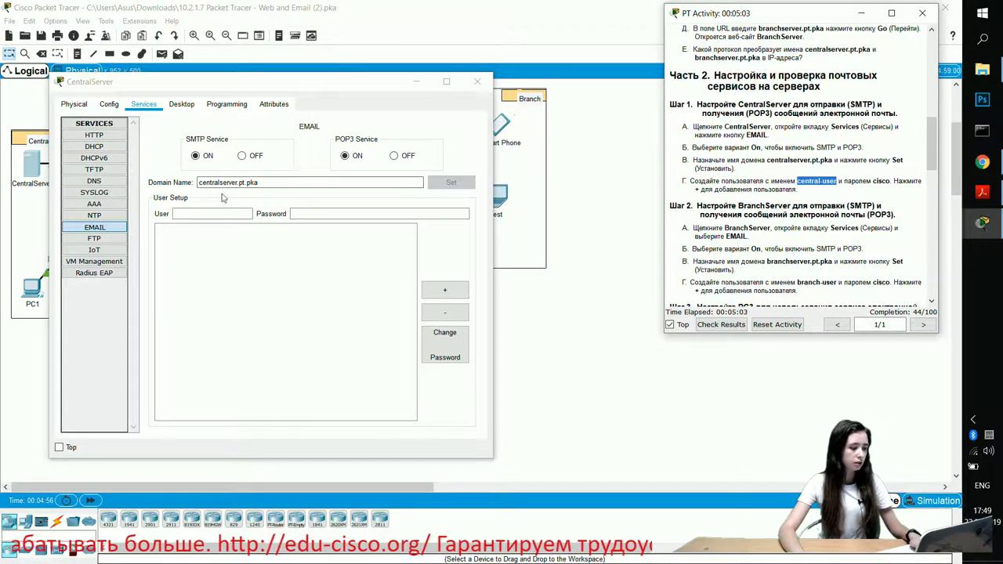
pyautogui.click(225, 214)
pyautogui.hotkey('ctrl', 'v')
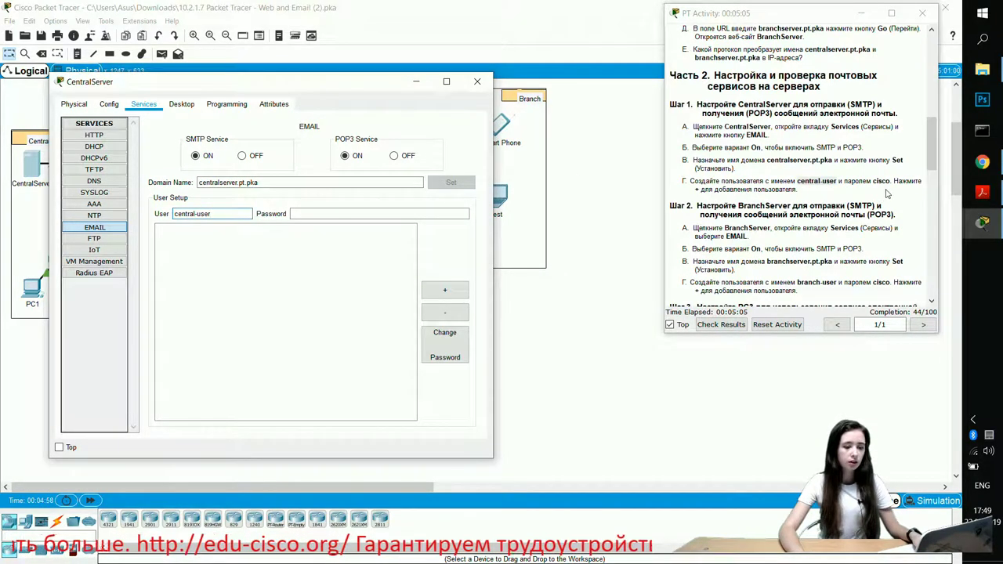
pyautogui.click(422, 216)
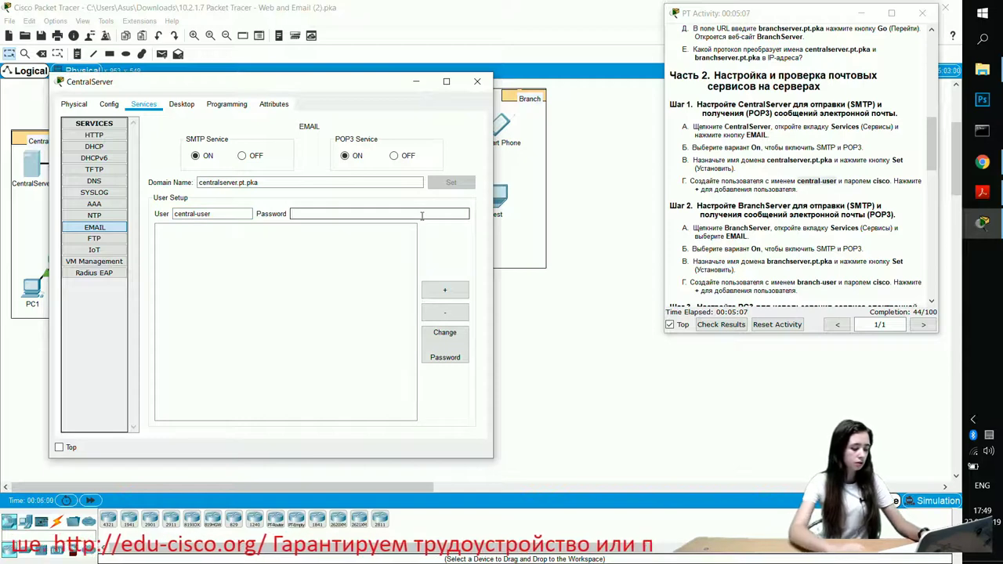
pyautogui.write('cisco')
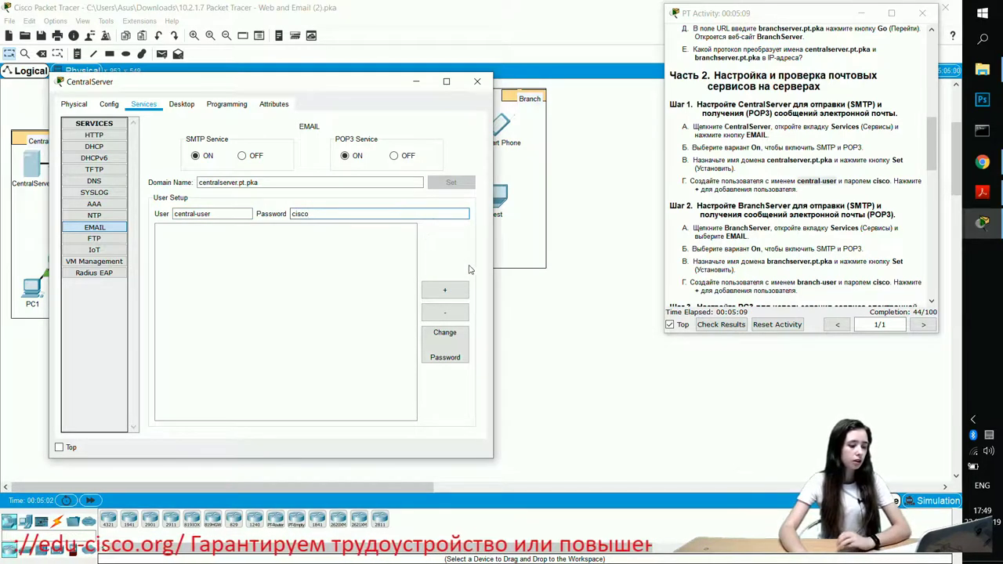
pyautogui.click(446, 290)
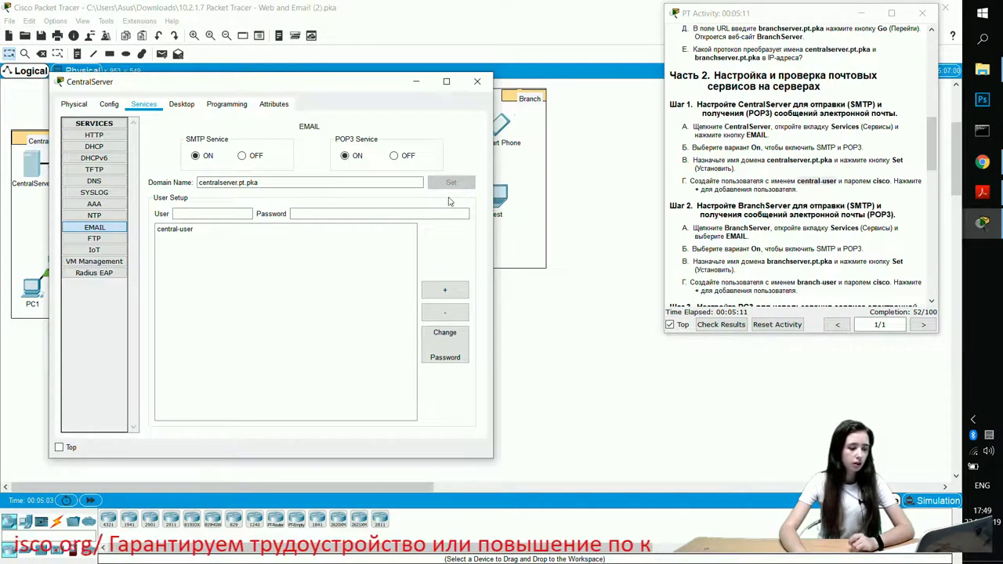
pyautogui.scroll(-2, 844, 239)
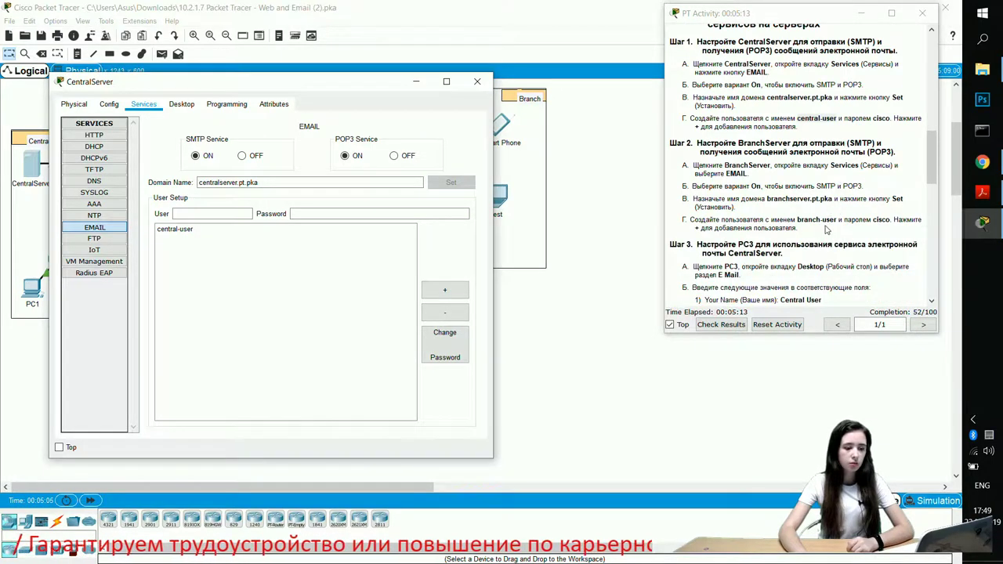
pyautogui.scroll(-4, 826, 202)
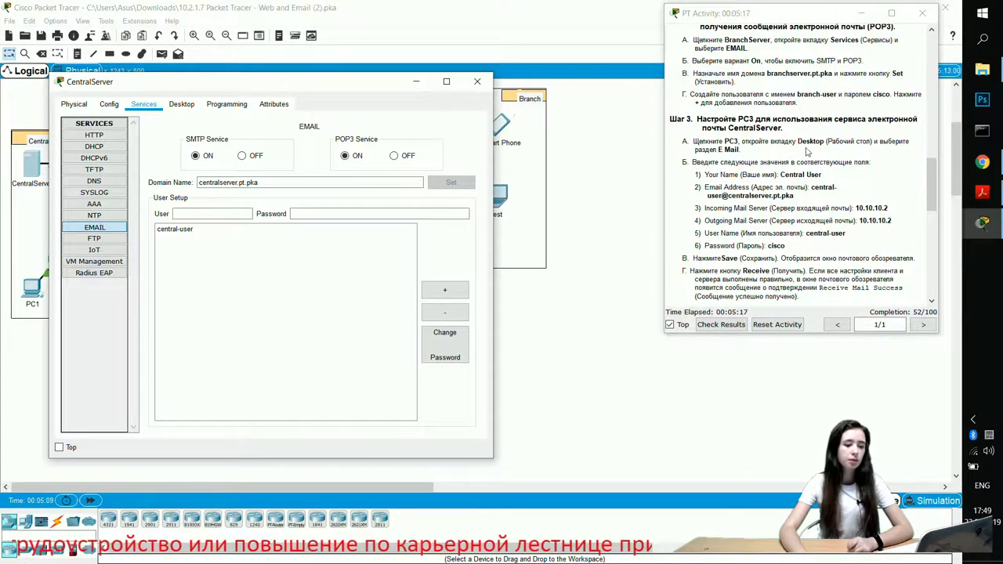
# Step: Close CentralServer and open PC3's email client setup
pyautogui.click(413, 82)
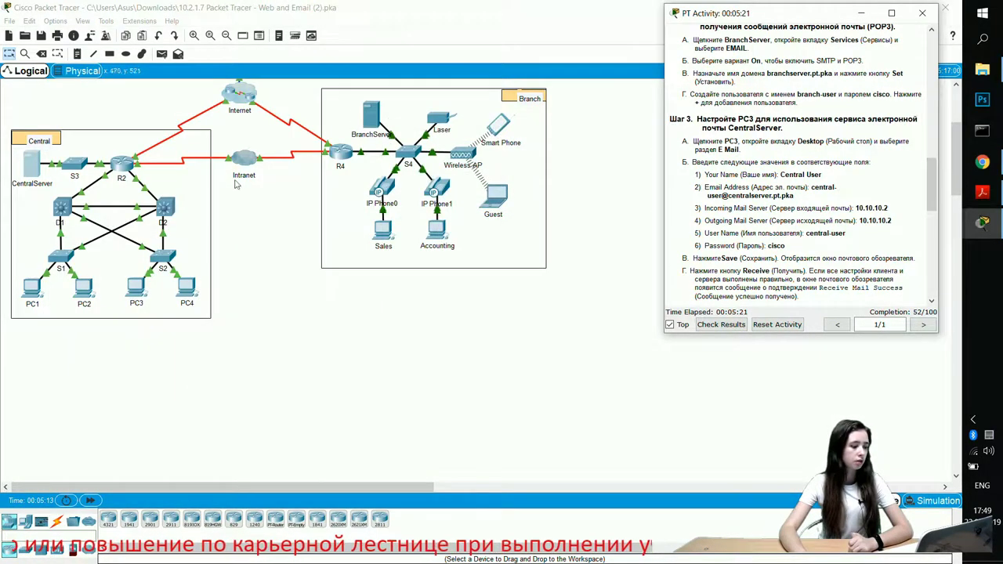
pyautogui.moveTo(135, 301); pyautogui.dragTo(294, 292)
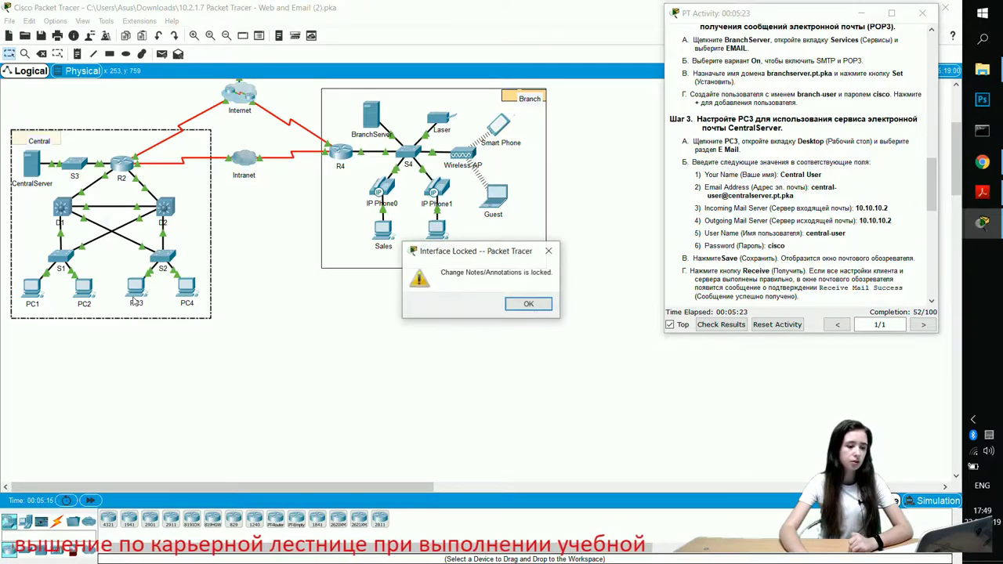
pyautogui.click(529, 304)
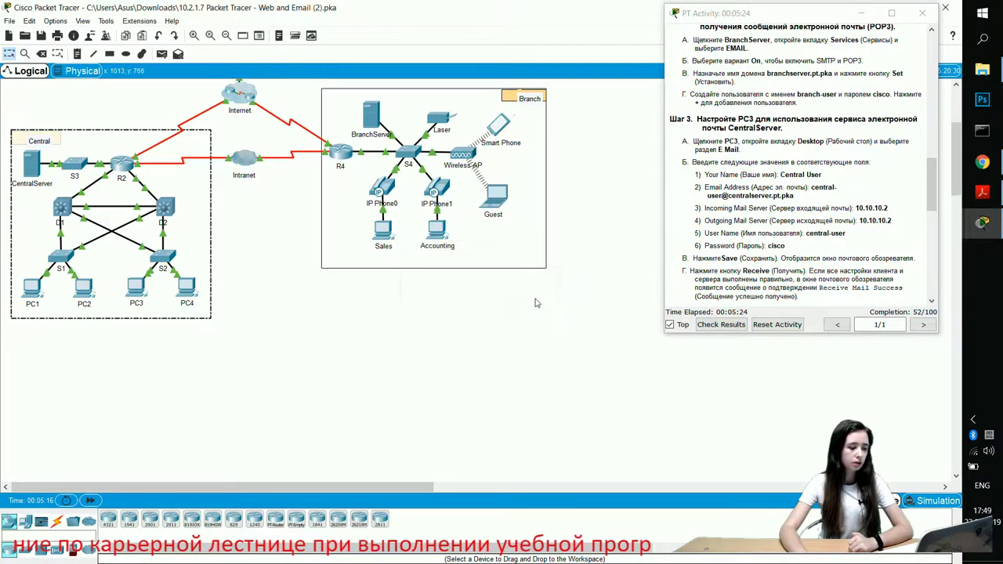
pyautogui.click(137, 287)
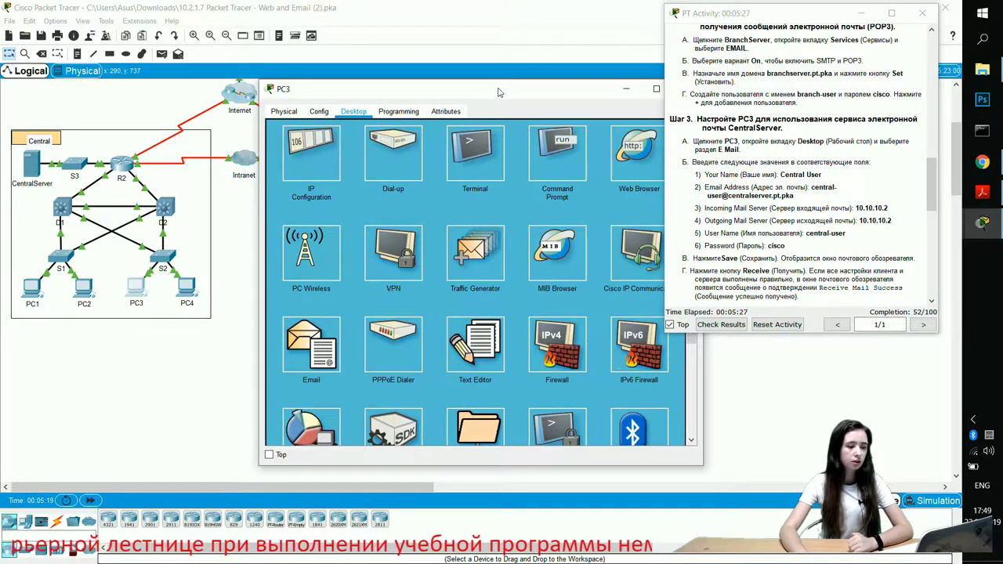
pyautogui.moveTo(500, 93); pyautogui.dragTo(392, 89)
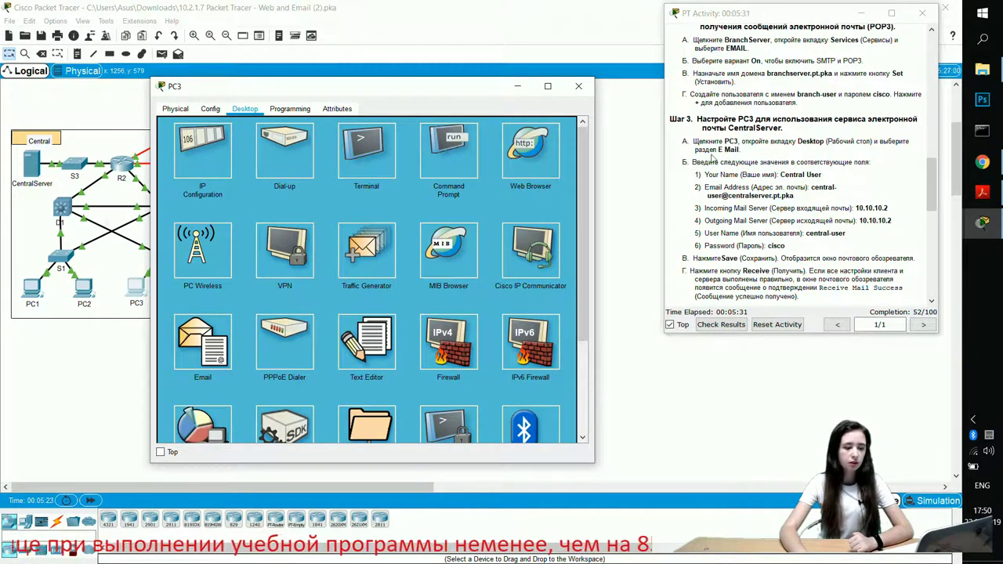
pyautogui.moveTo(716, 149); pyautogui.dragTo(740, 150)
pyautogui.scroll(-1, 322, 288)
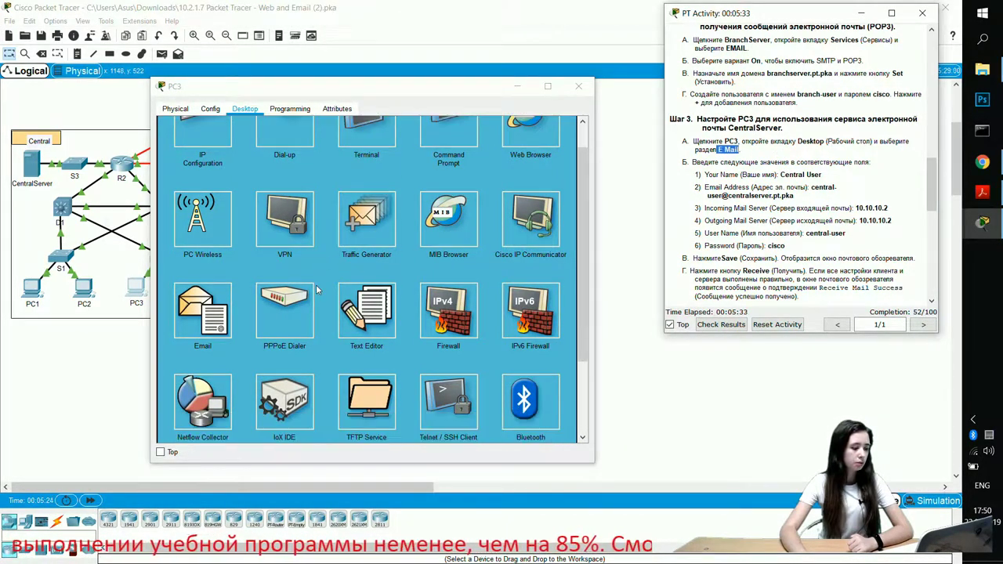
pyautogui.click(202, 313)
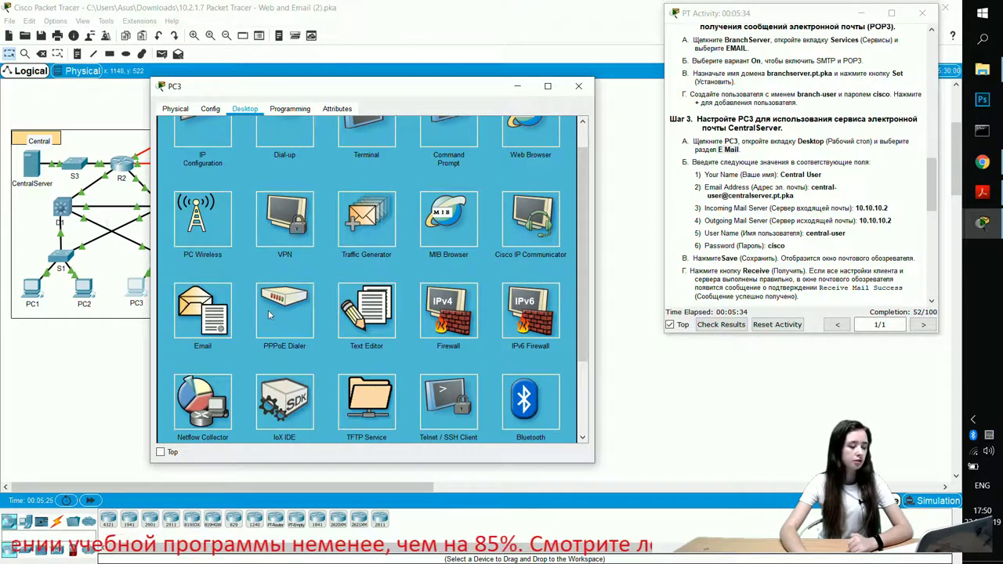
pyautogui.click(232, 310)
# Step: Enter Central User as the name and the account's e-mail address
pyautogui.click(227, 160)
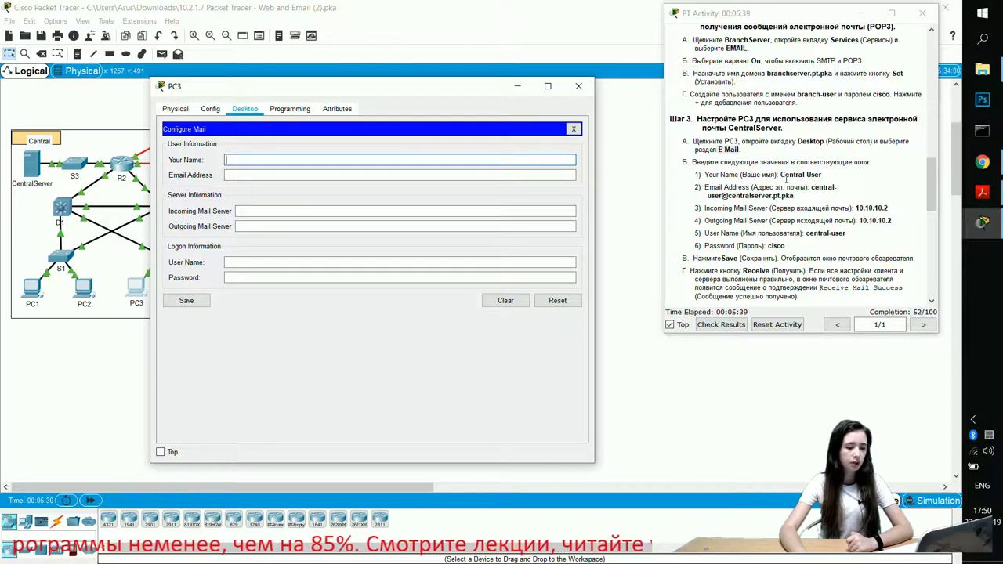
pyautogui.moveTo(781, 176)
pyautogui.mouseDown()
pyautogui.moveTo(829, 175)
pyautogui.moveTo(781, 175)
pyautogui.mouseUp()
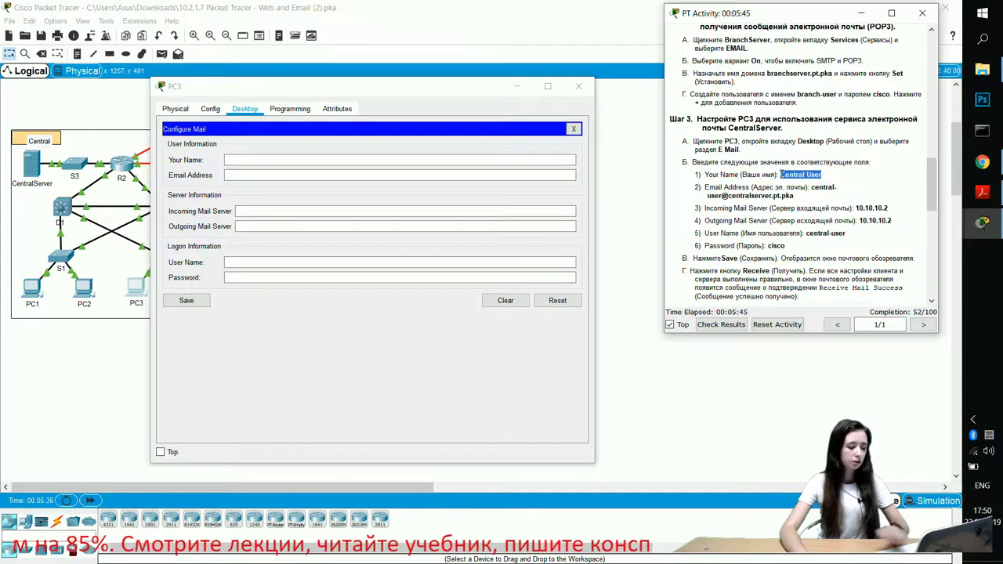
pyautogui.click(329, 161)
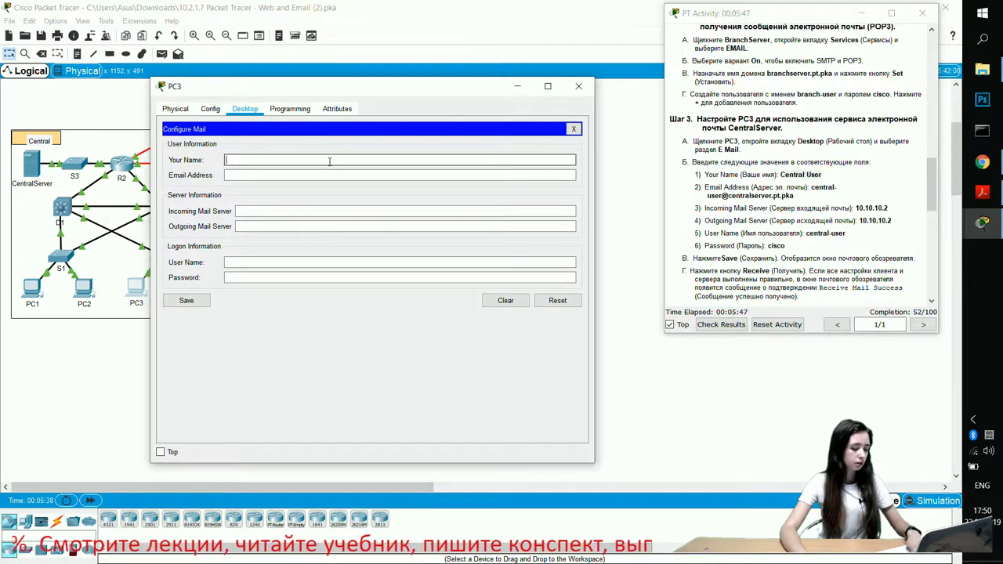
pyautogui.hotkey('ctrl', 'v')
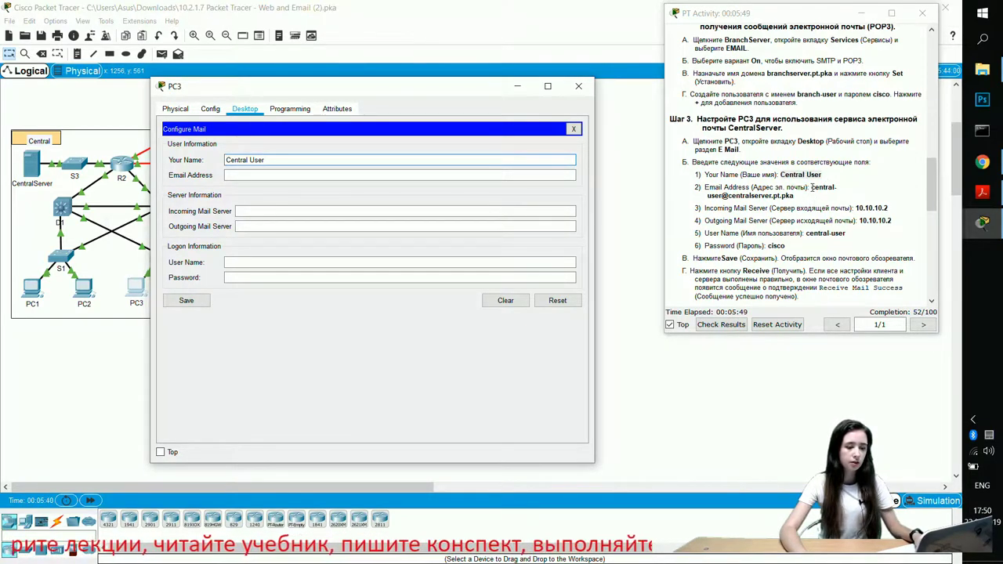
pyautogui.moveTo(811, 187); pyautogui.dragTo(814, 196)
pyautogui.hotkey('ctrl', 'c')
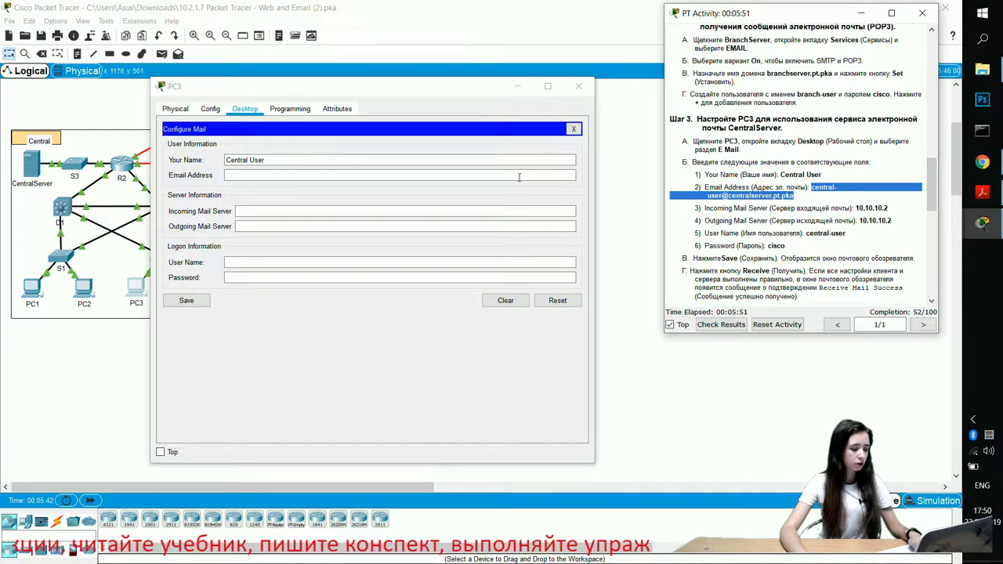
pyautogui.click(307, 175)
pyautogui.hotkey('ctrl', 'v')
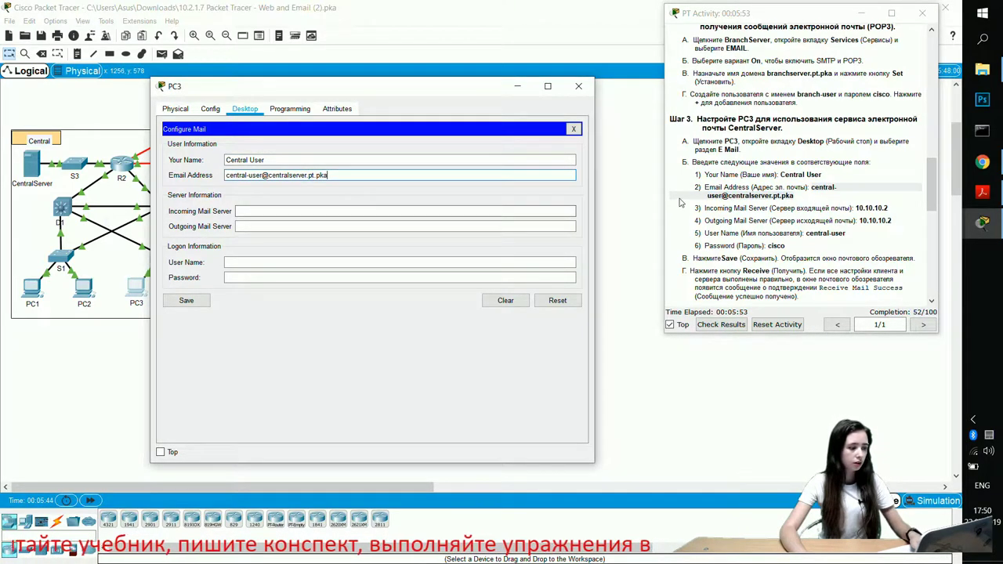
# Step: Set both mail servers to 10.10.10.2, log in as central-user with its password, and save
pyautogui.moveTo(856, 209); pyautogui.dragTo(886, 208)
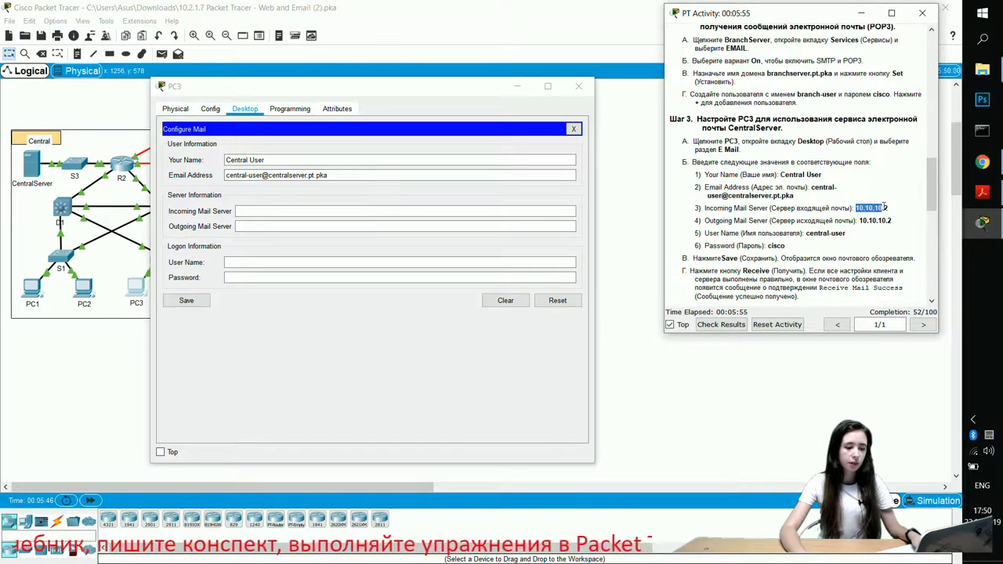
pyautogui.click(371, 208)
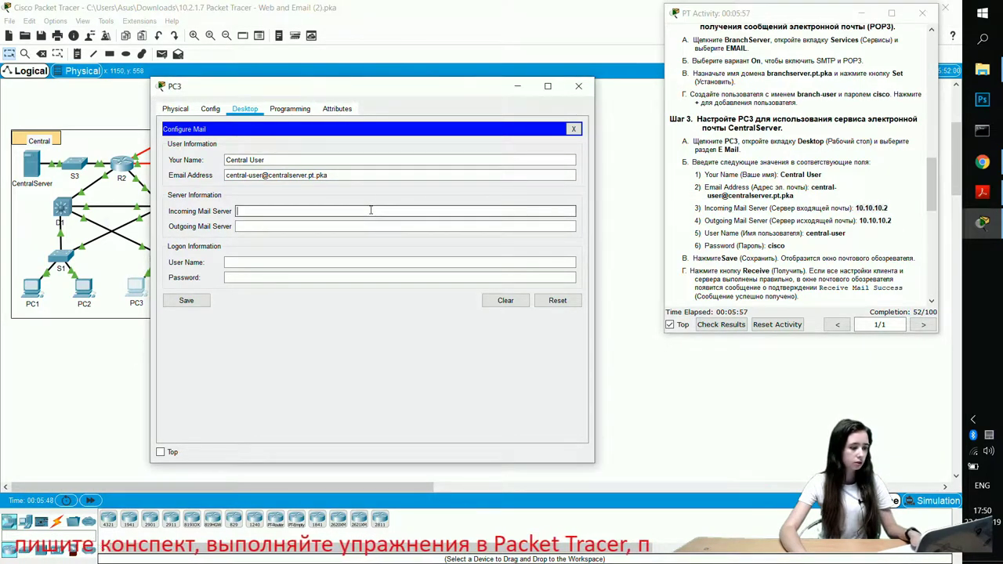
pyautogui.hotkey('ctrl', 'v')
pyautogui.click(352, 226)
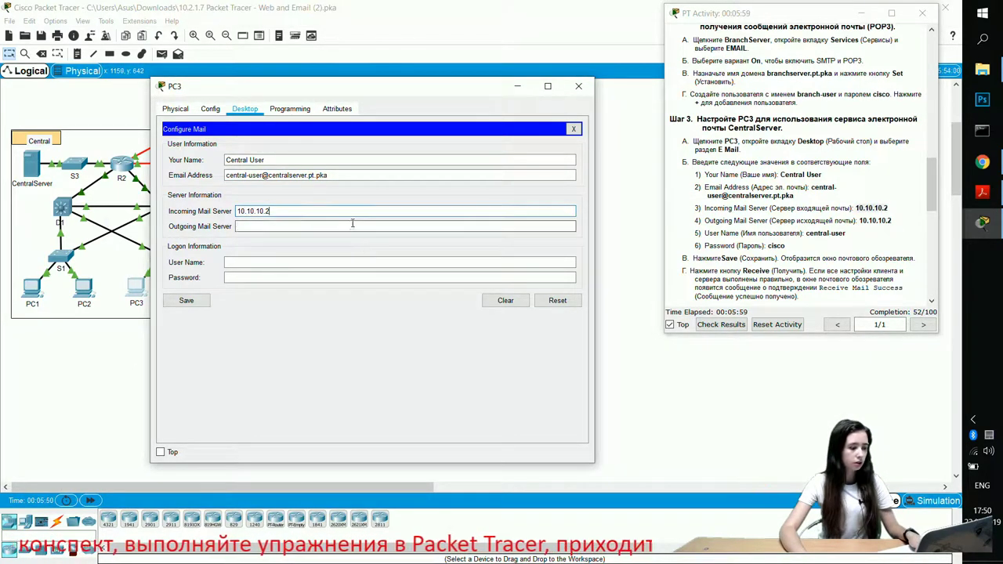
pyautogui.hotkey('ctrl', 'v')
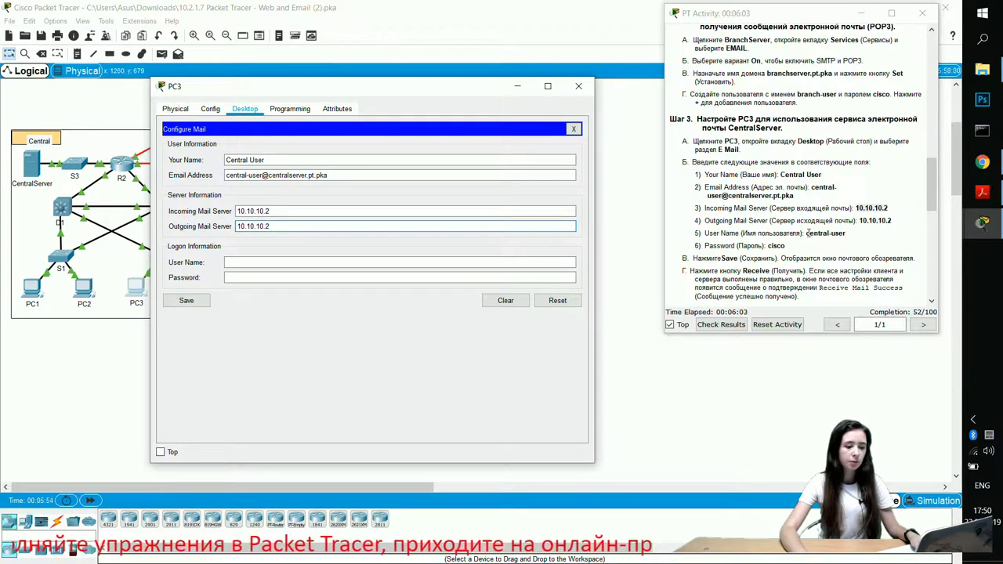
pyautogui.moveTo(807, 233); pyautogui.dragTo(847, 233)
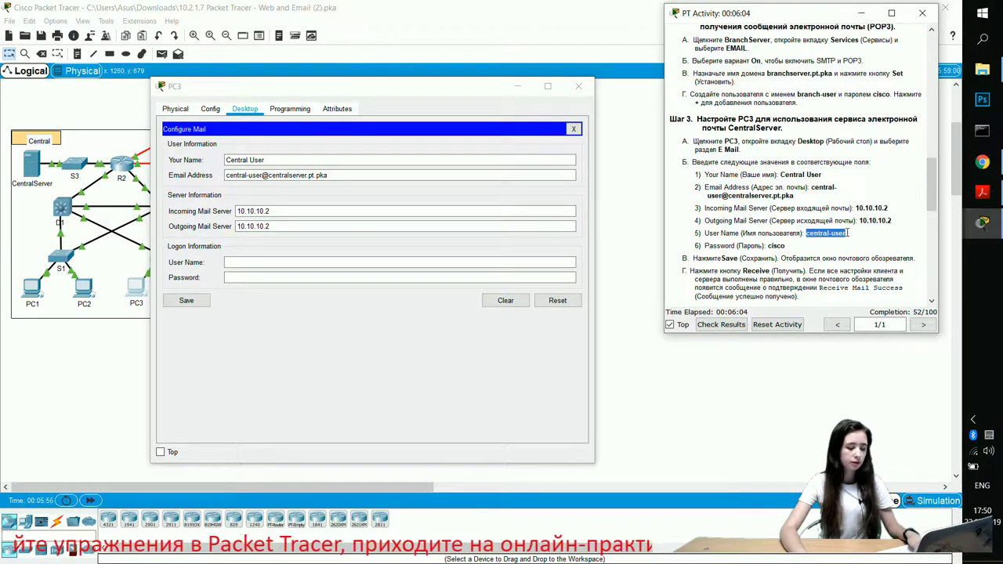
pyautogui.click(232, 261)
pyautogui.hotkey('ctrl', 'v')
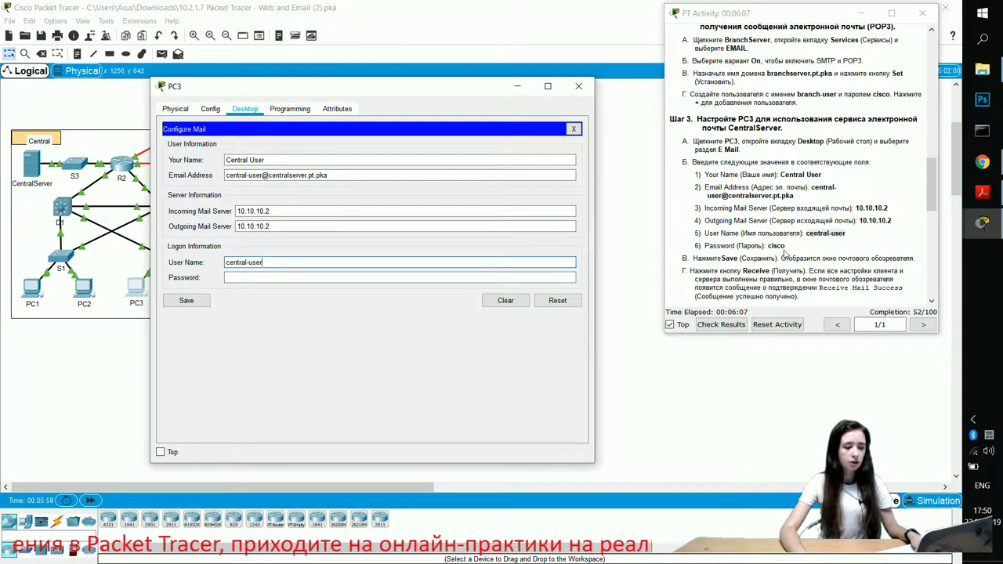
pyautogui.click(316, 277)
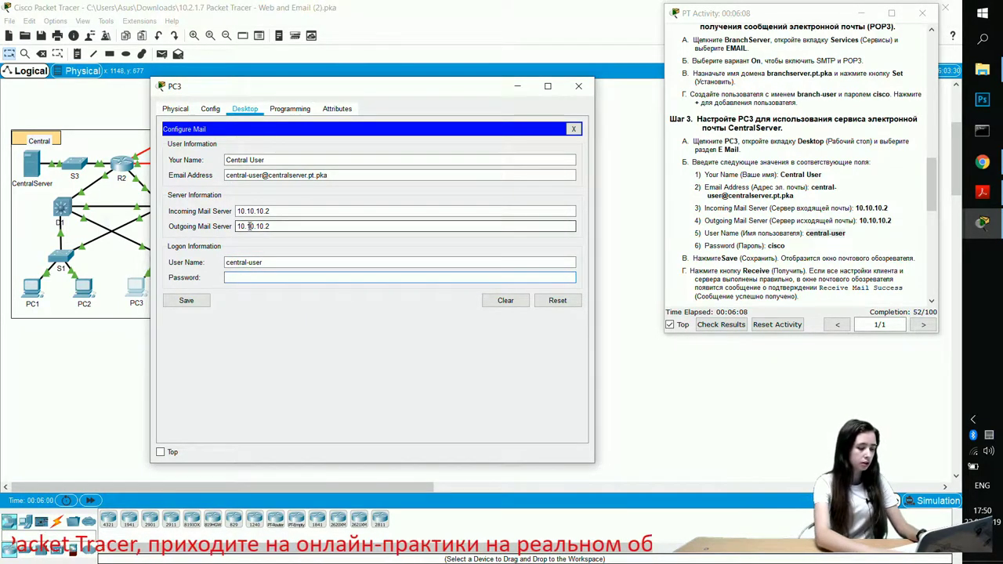
pyautogui.write('c')
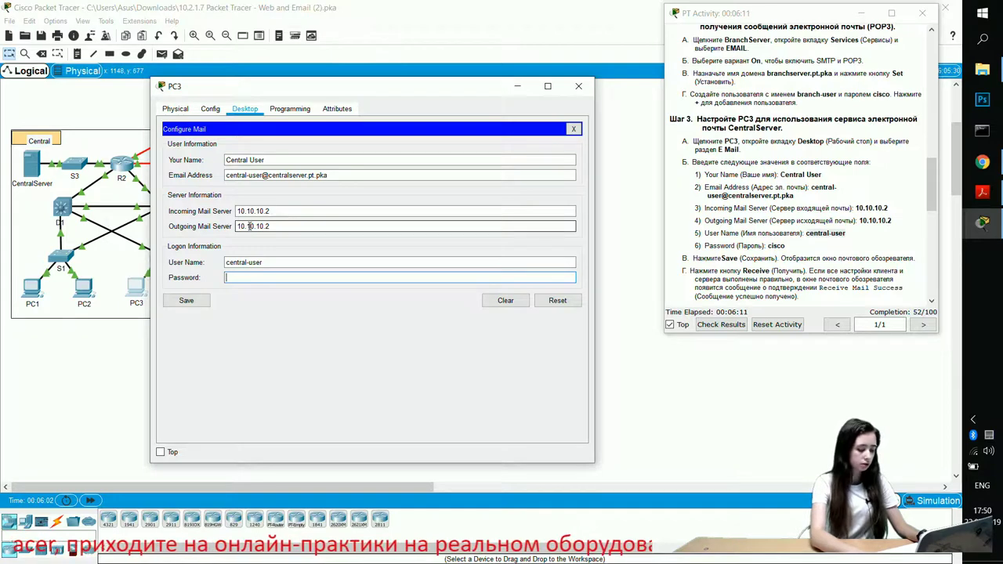
pyautogui.write('isco')
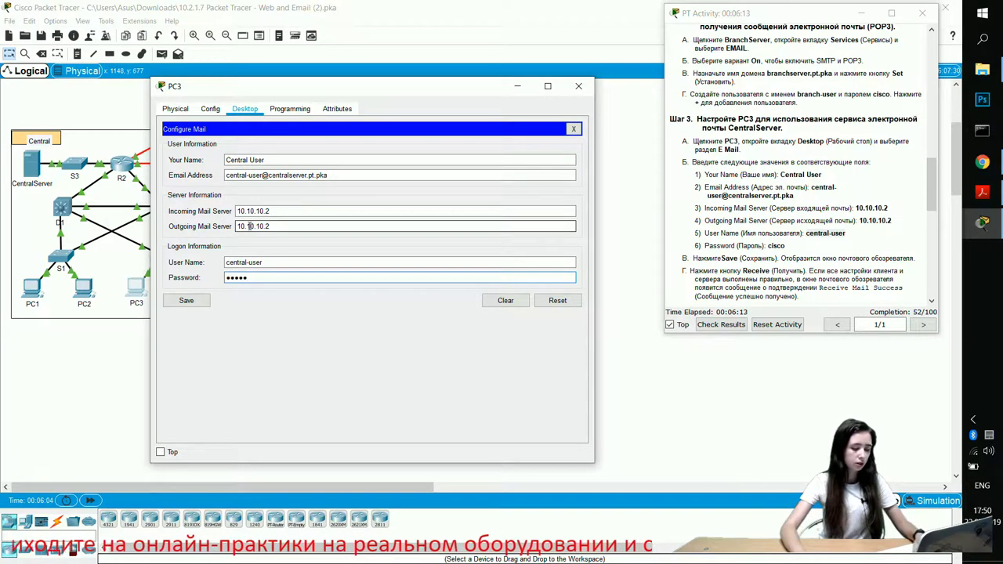
pyautogui.click(186, 301)
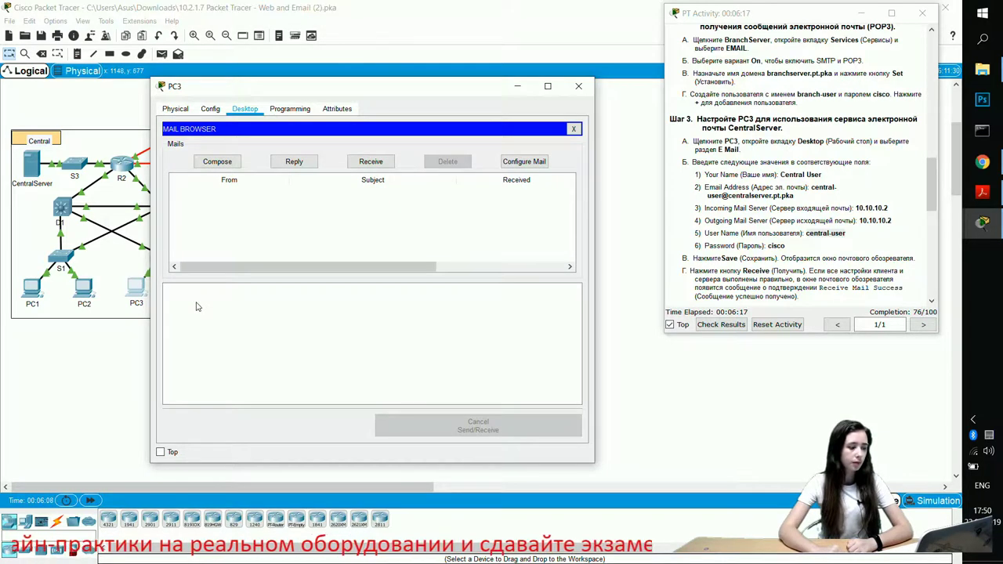
# Step: Try receiving mail on PC3 and dismiss the resulting connection error
pyautogui.scroll(-3, 792, 270)
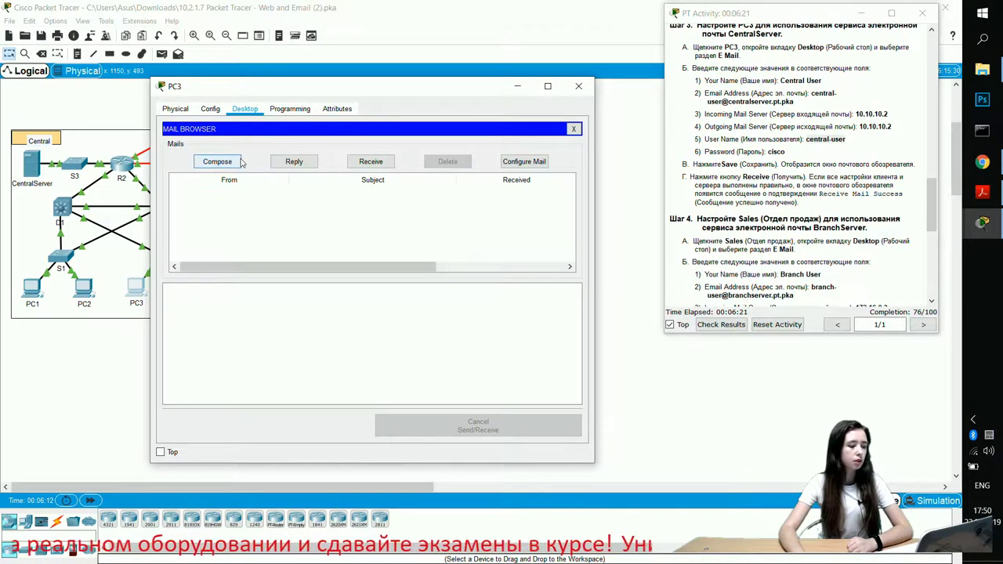
pyautogui.click(373, 164)
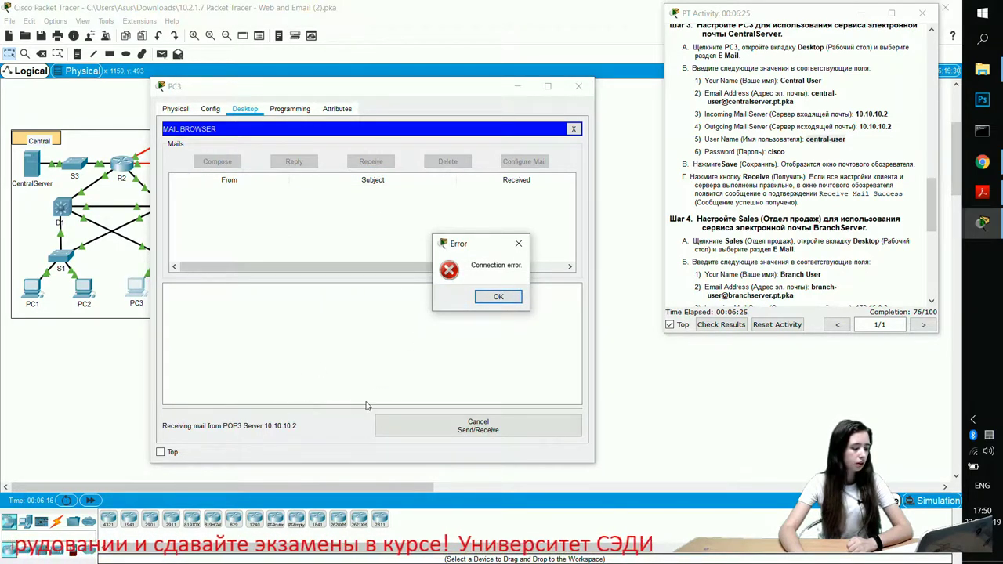
pyautogui.click(498, 296)
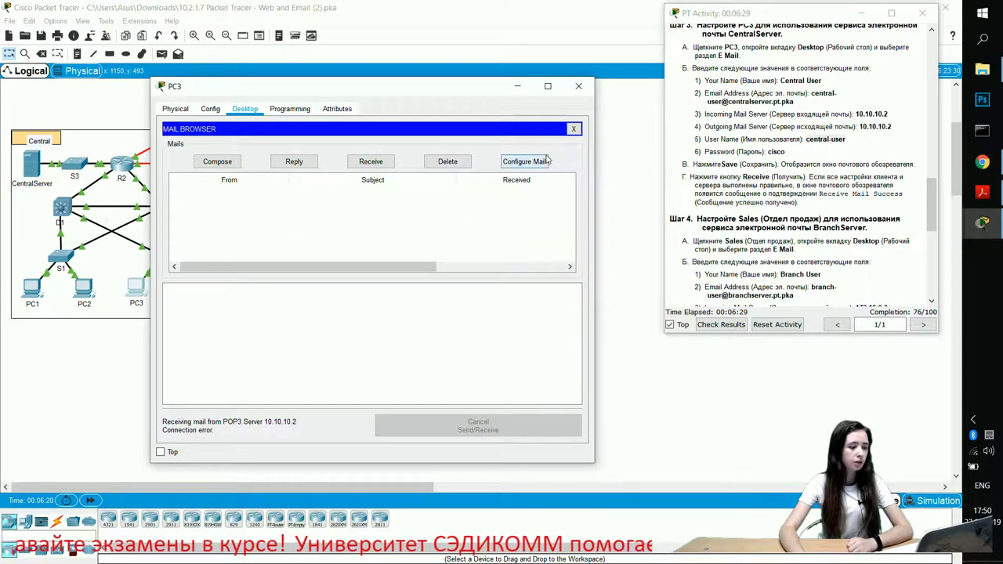
# Step: Retype PC3's mail password, save, and receive mail successfully from 10.10.10.2
pyautogui.click(517, 162)
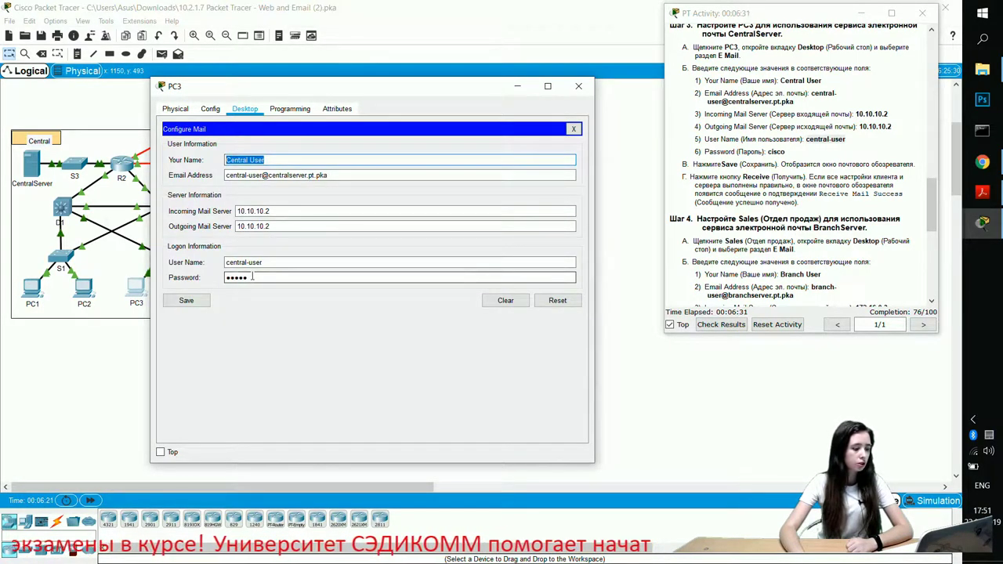
pyautogui.click(257, 279)
pyautogui.doubleClick(257, 279)
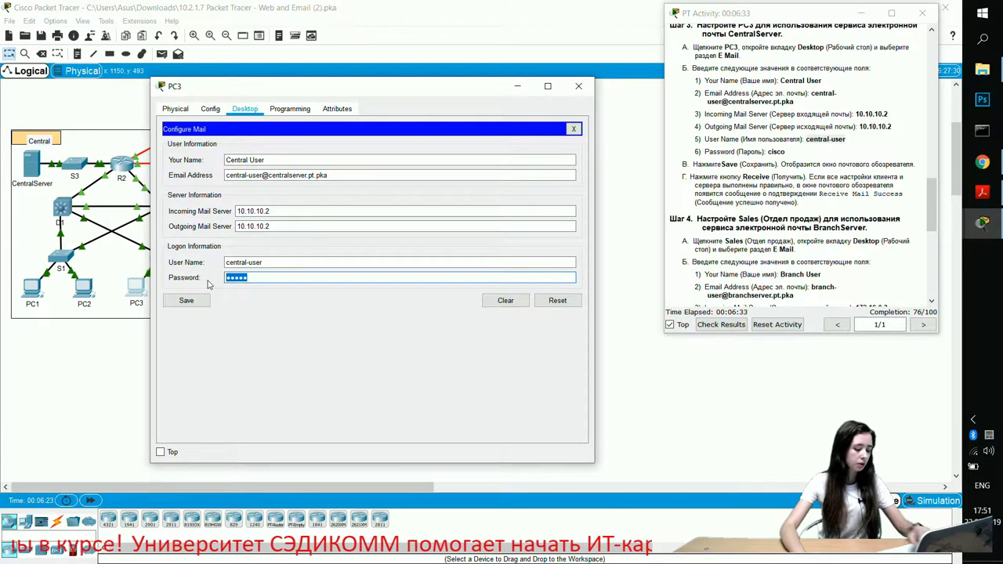
pyautogui.write('cisco')
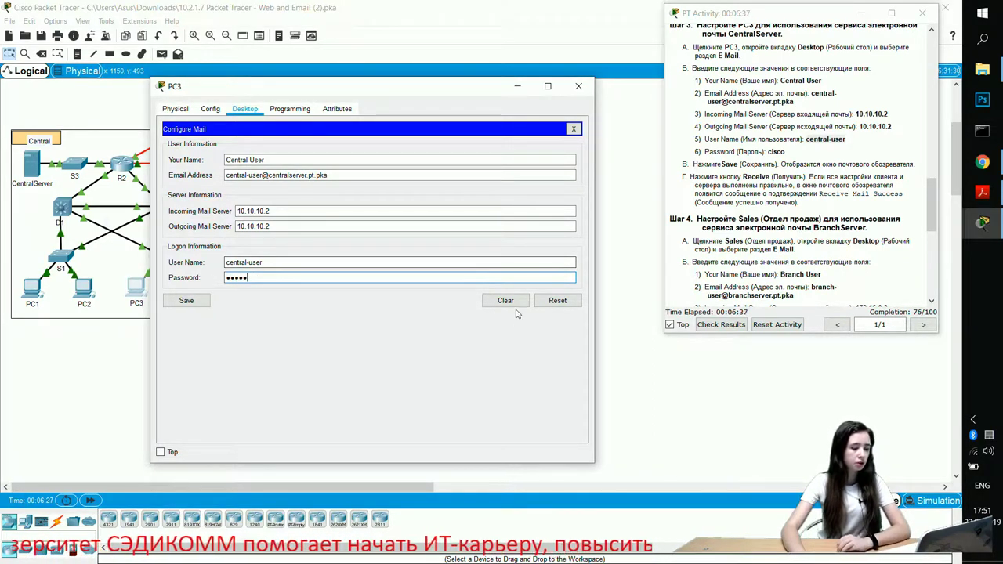
pyautogui.click(179, 303)
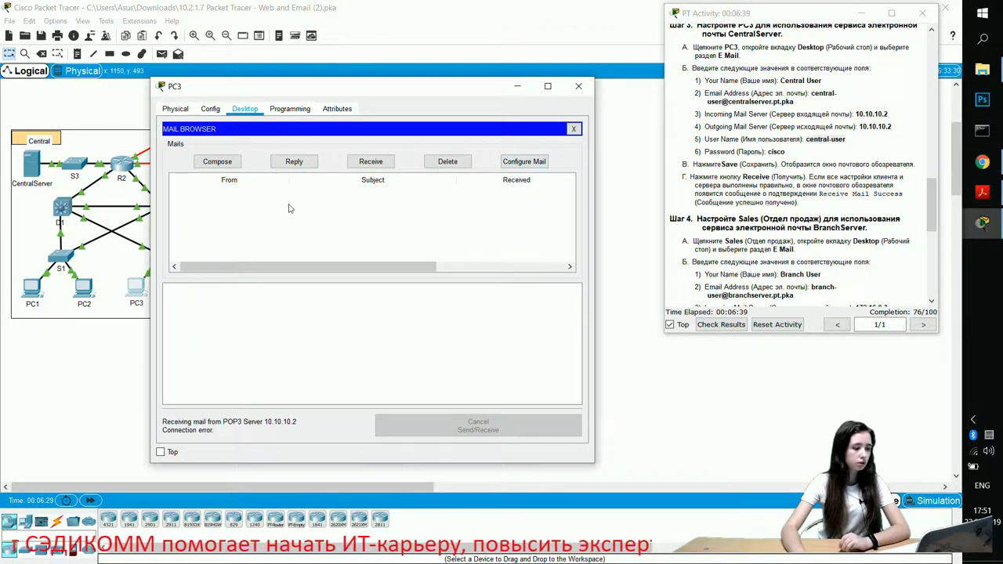
pyautogui.click(352, 166)
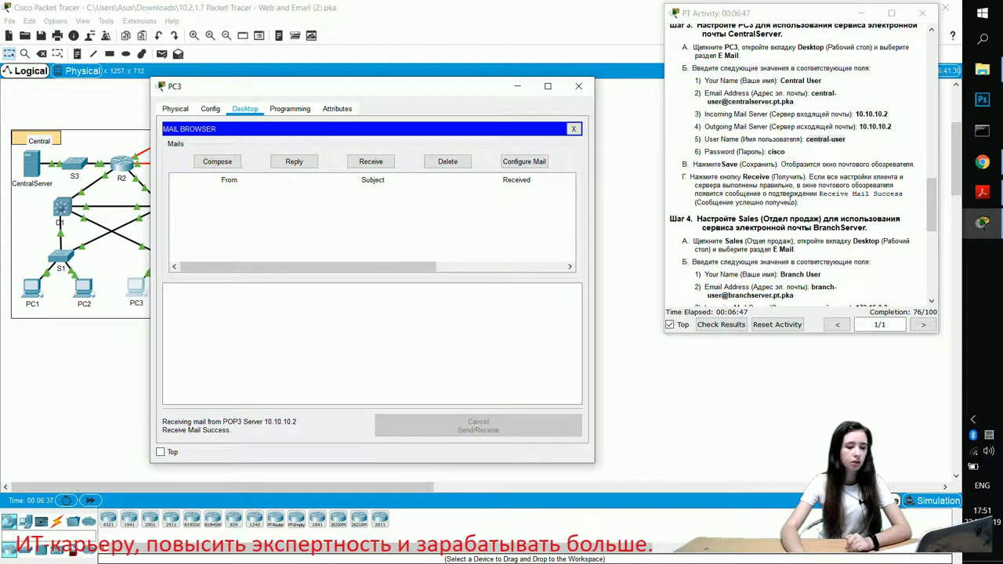
pyautogui.scroll(-5, 804, 181)
pyautogui.scroll(-1, 815, 201)
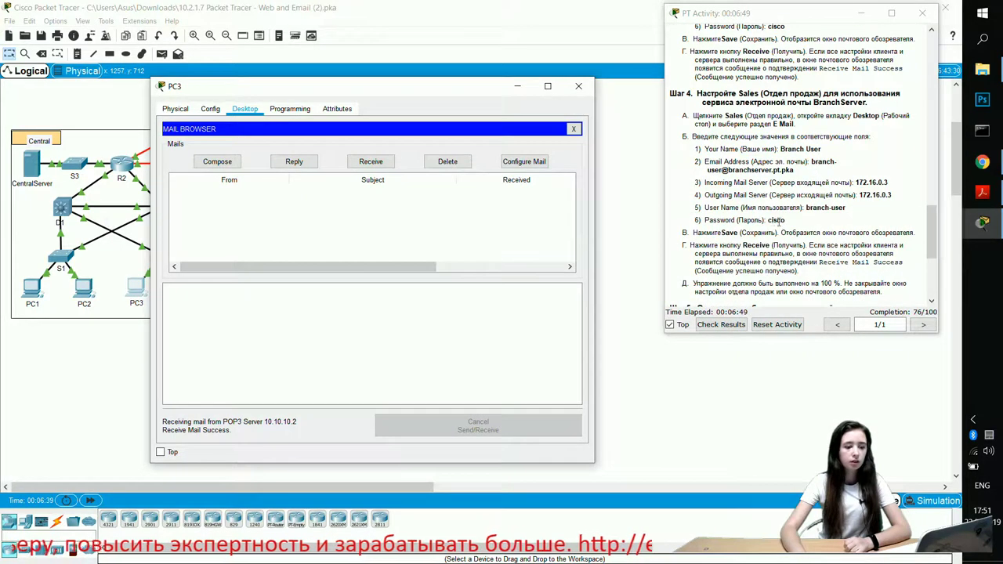
# Step: Close PC3 and open the Sales PC's Desktop applications
pyautogui.click(580, 88)
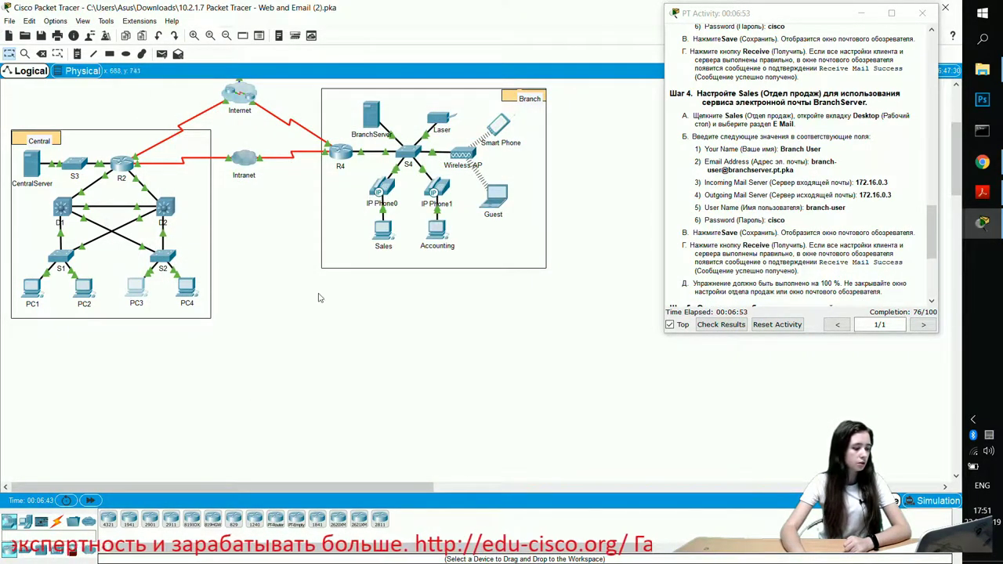
pyautogui.scroll(1, 320, 299)
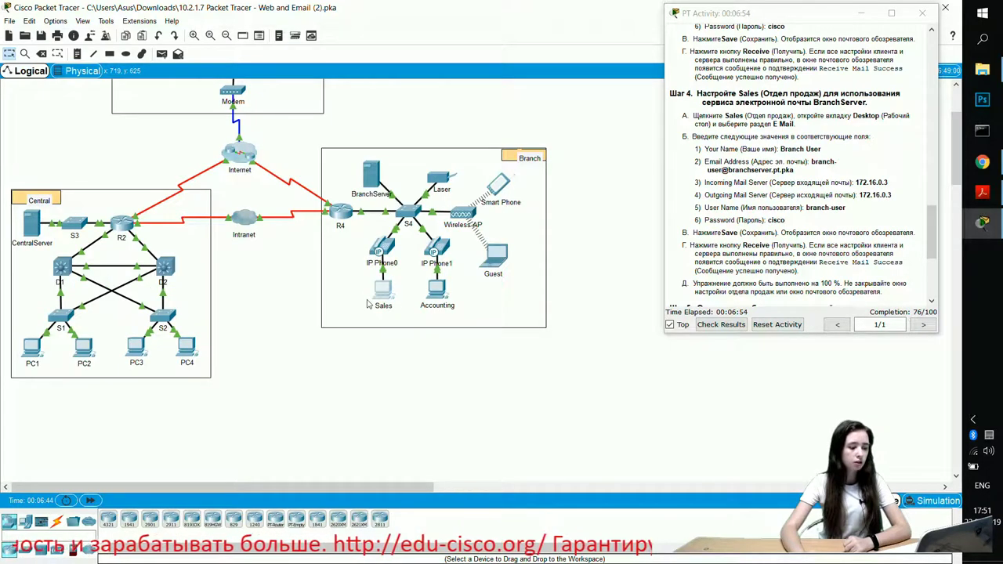
pyautogui.click(383, 295)
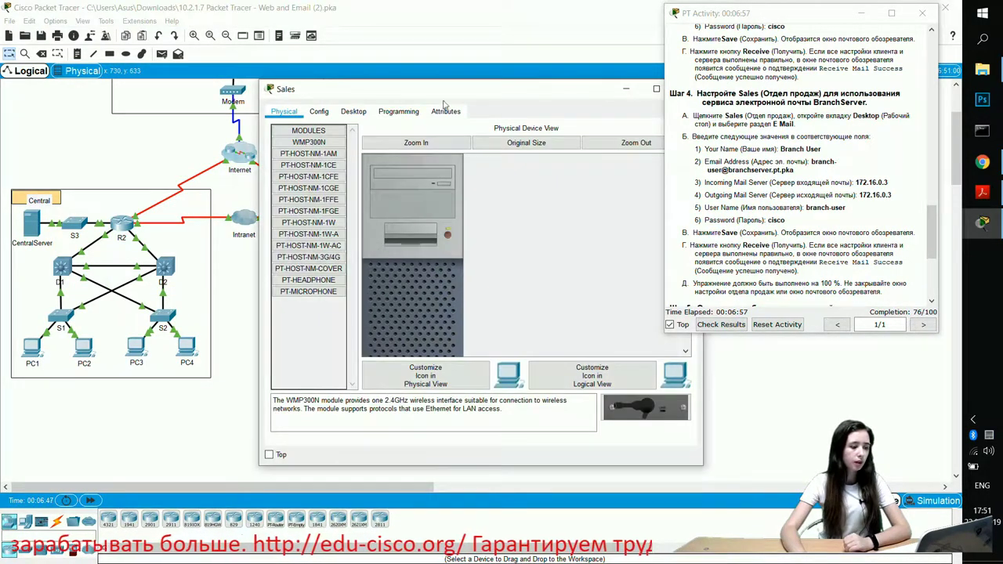
pyautogui.moveTo(508, 94); pyautogui.dragTo(357, 99)
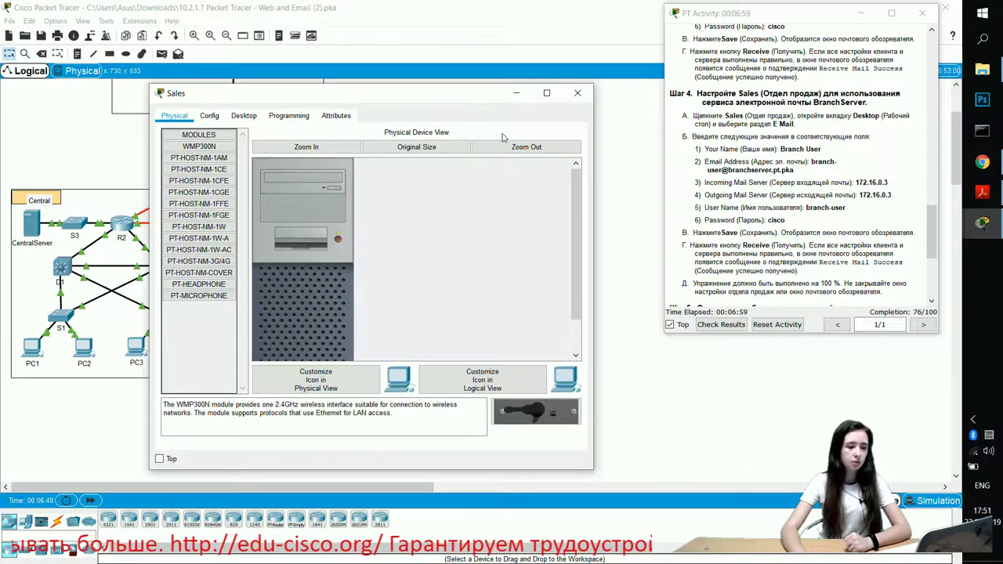
pyautogui.moveTo(443, 100); pyautogui.dragTo(382, 99)
pyautogui.click(185, 114)
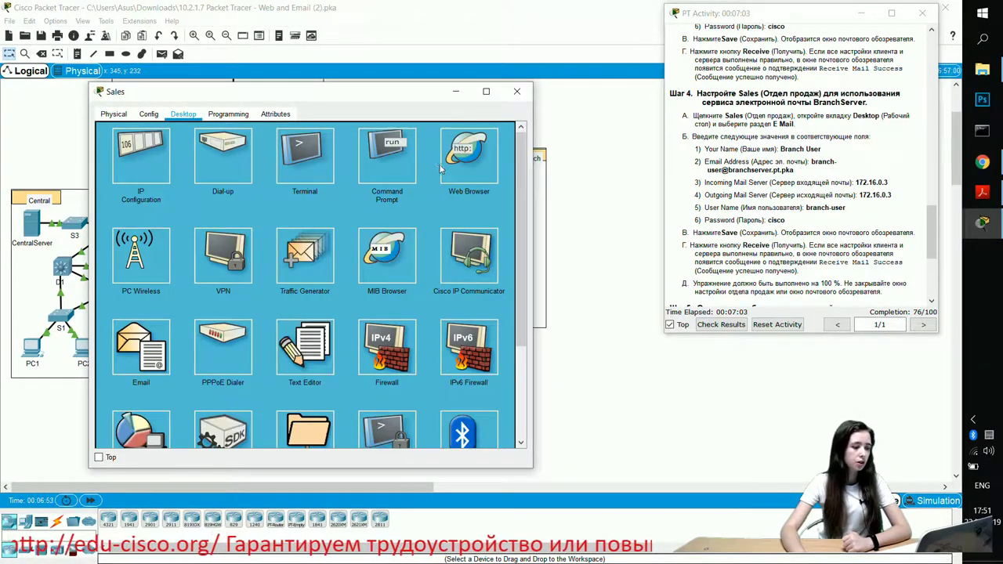
# Step: Open the Sales email client and enter Branch User with its e-mail address
pyautogui.click(143, 359)
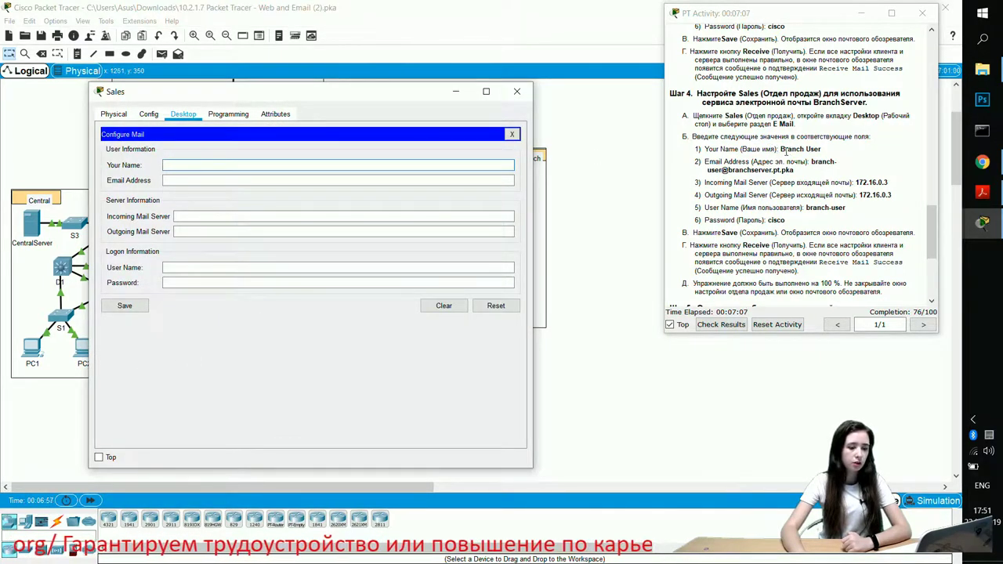
pyautogui.moveTo(782, 150); pyautogui.dragTo(822, 145)
pyautogui.hotkey('ctrl', 'c')
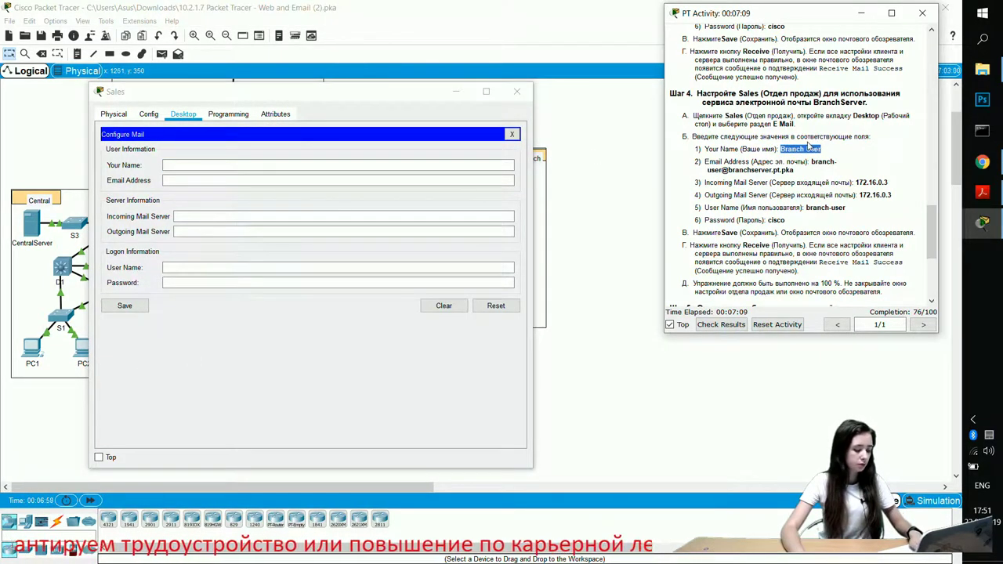
pyautogui.click(182, 165)
pyautogui.hotkey('ctrl', 'v')
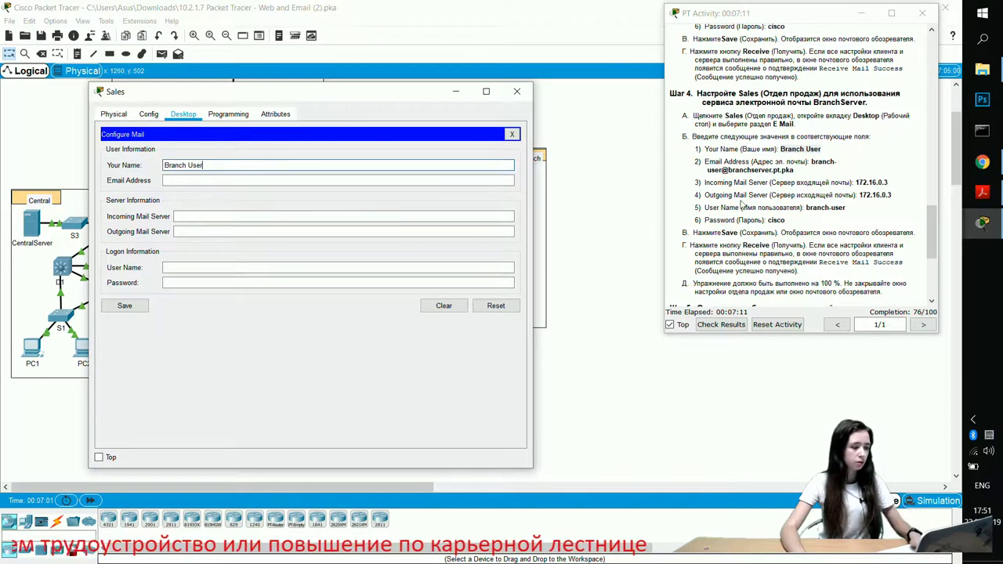
pyautogui.moveTo(811, 162); pyautogui.dragTo(816, 168)
pyautogui.hotkey('ctrl', 'c')
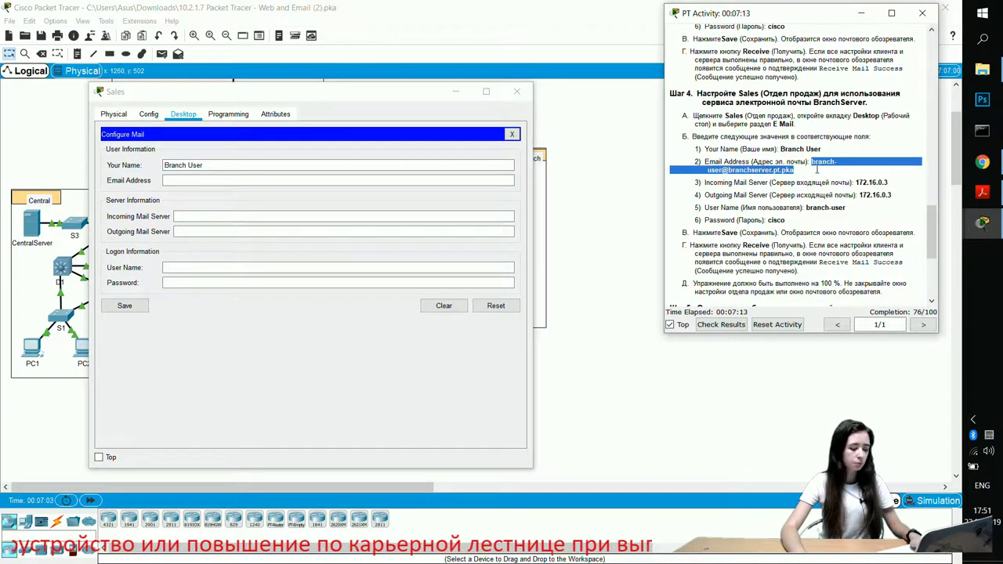
pyautogui.click(222, 180)
pyautogui.hotkey('ctrl', 'v')
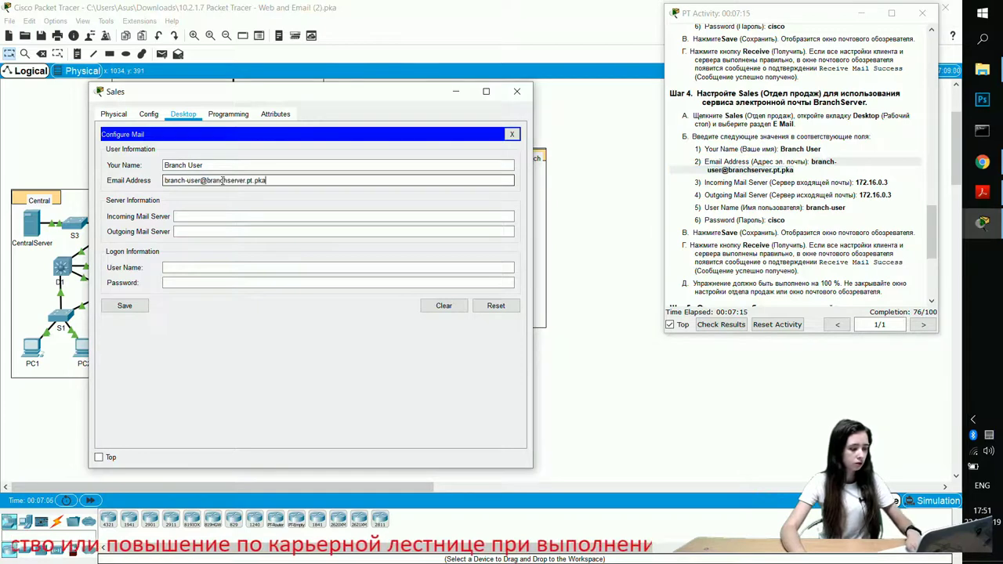
# Step: Set both mail servers to 172.16.0.3 and enter branch-user as the login name
pyautogui.click(855, 181)
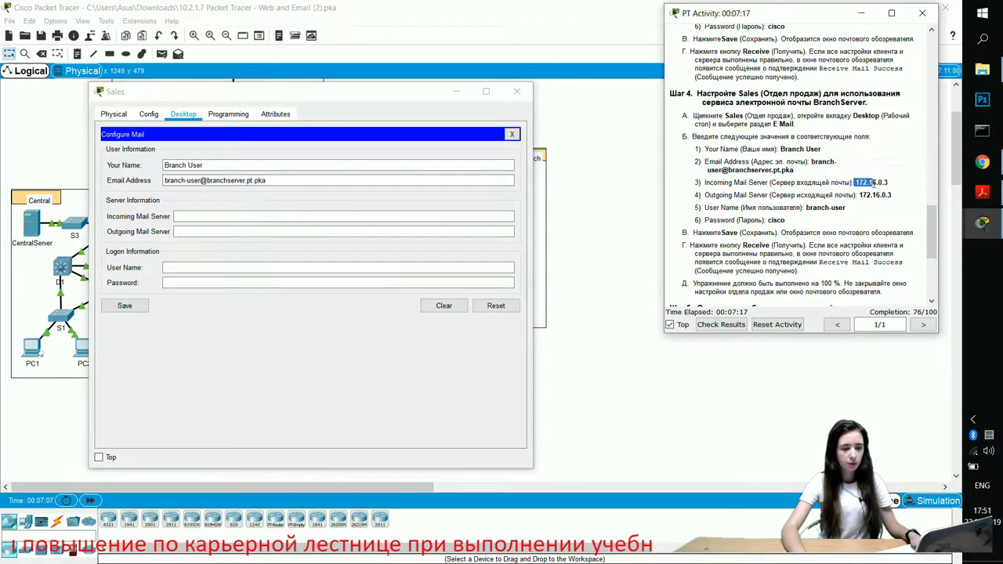
pyautogui.moveTo(854, 181); pyautogui.dragTo(909, 183)
pyautogui.click(872, 183)
pyautogui.hotkey('ctrl', 'c')
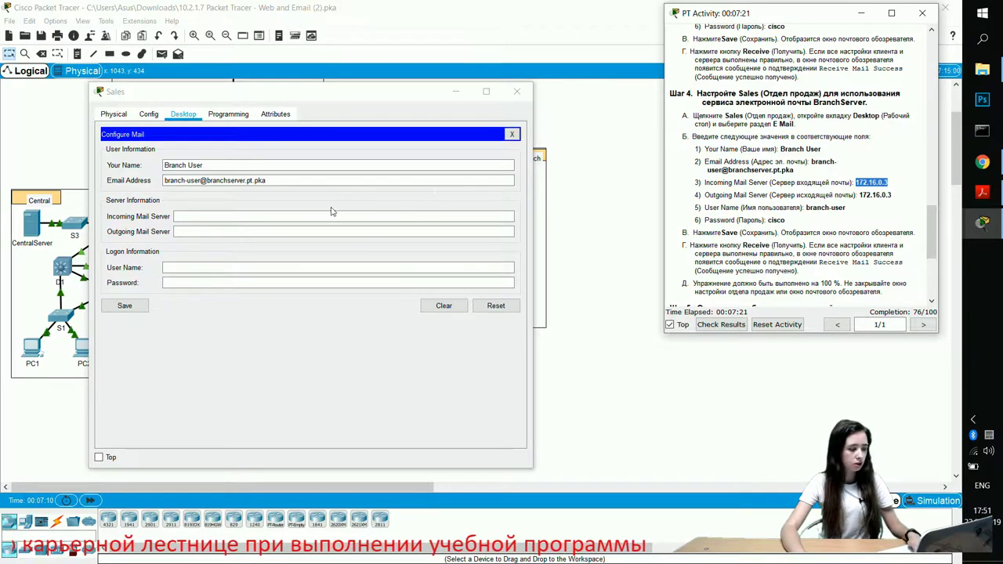
pyautogui.click(244, 216)
pyautogui.hotkey('ctrl', 'v')
pyautogui.click(376, 231)
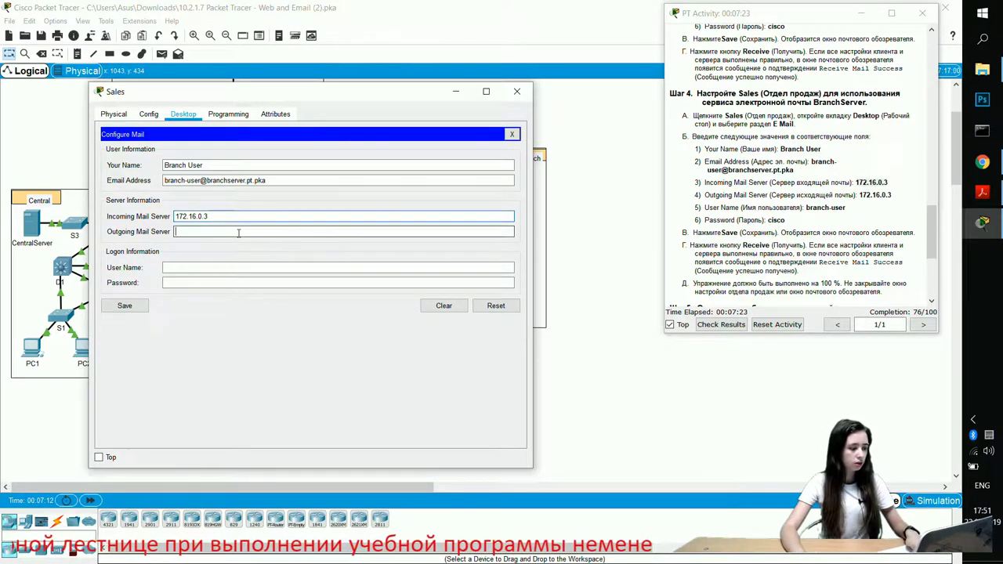
pyautogui.hotkey('ctrl', 'v')
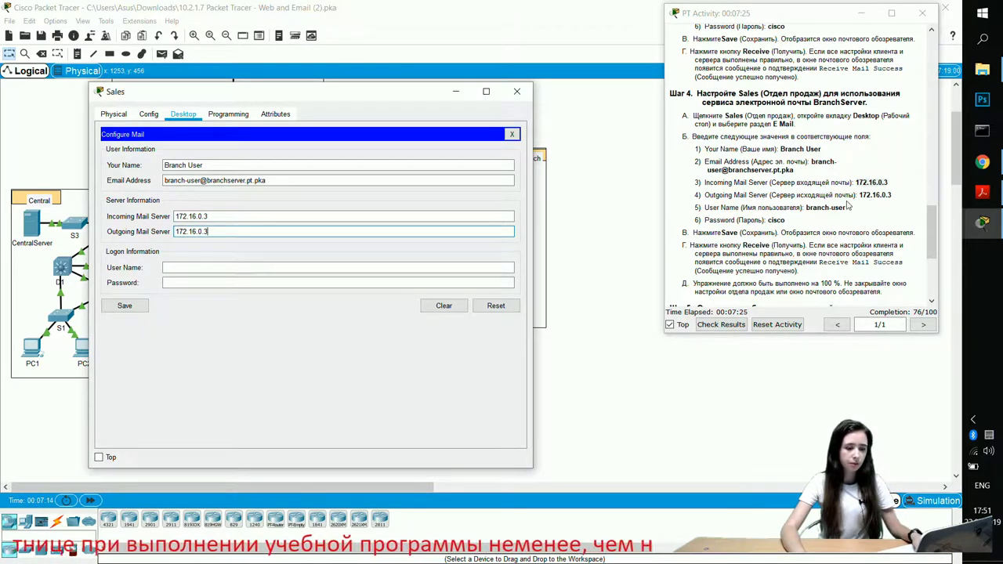
pyautogui.moveTo(807, 207); pyautogui.dragTo(848, 208)
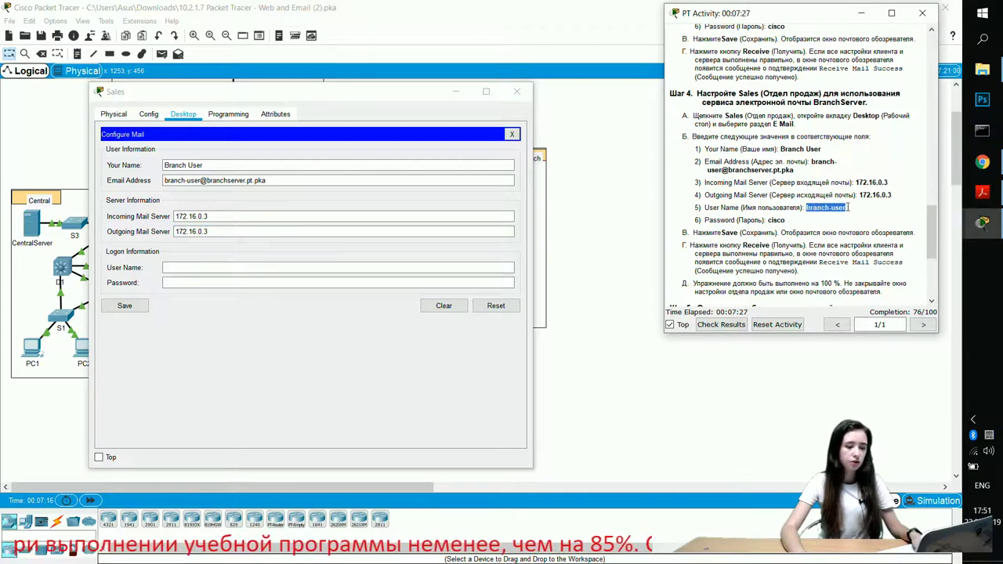
pyautogui.hotkey('ctrl', 'c')
pyautogui.click(180, 267)
pyautogui.hotkey('ctrl', 'v')
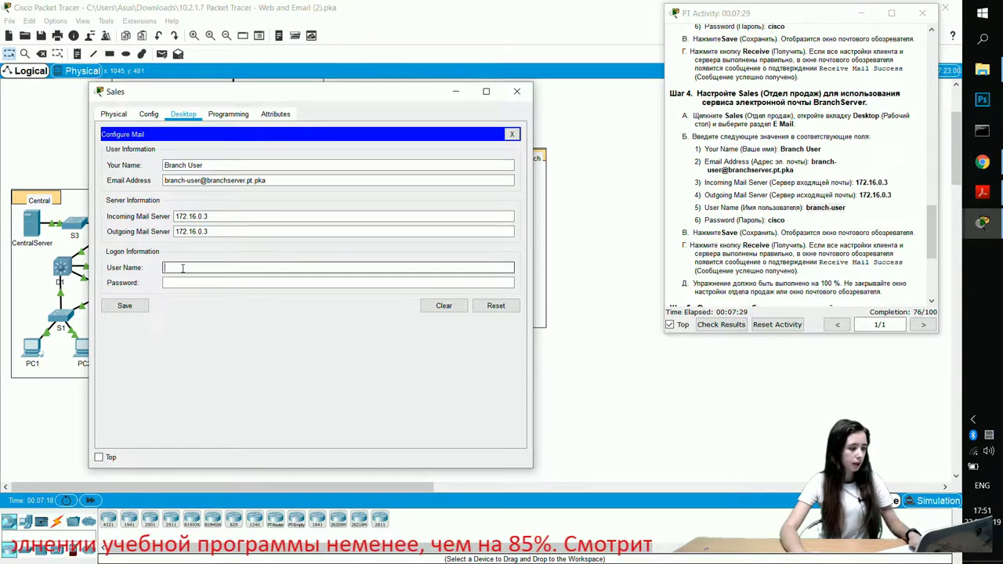
pyautogui.click(183, 282)
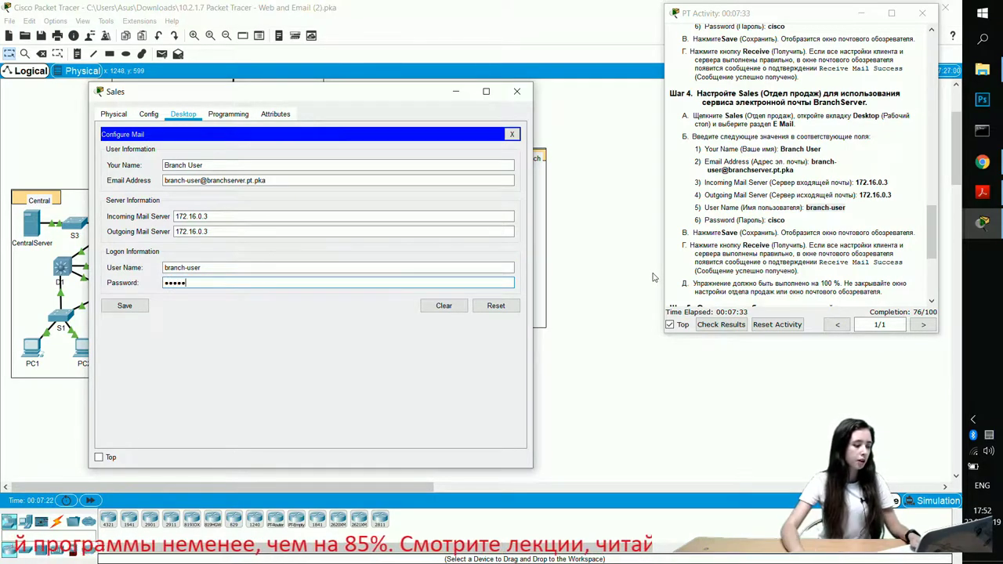
# Step: Enter the password, save the Sales mail settings, and receive mail from 172.16.0.3
pyautogui.write('cisco')
pyautogui.click(126, 305)
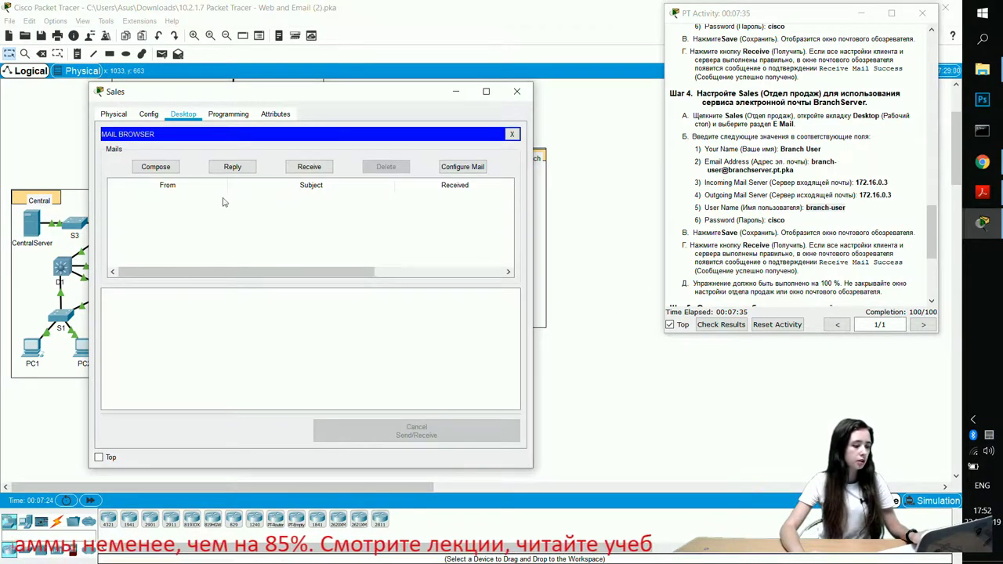
pyautogui.click(307, 166)
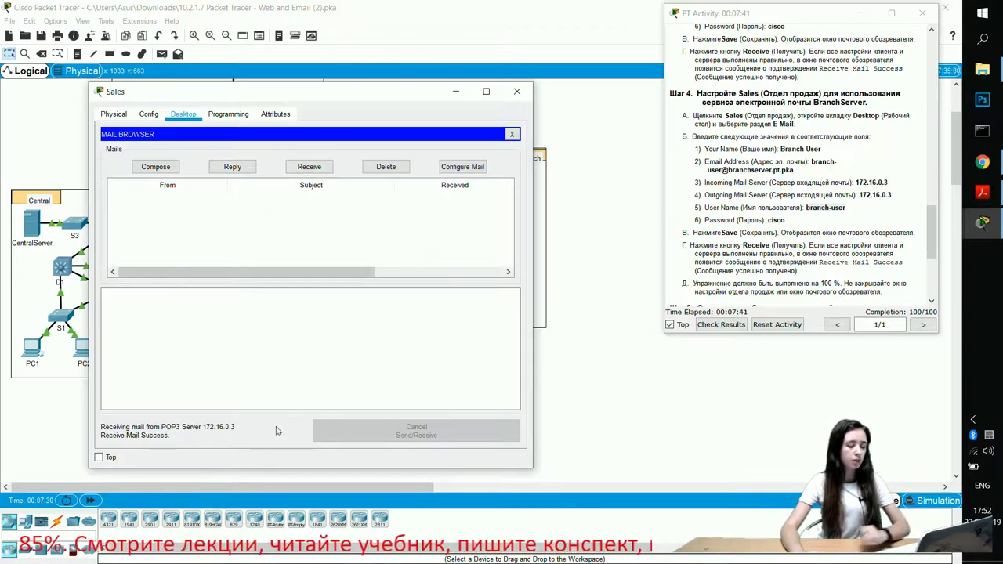
pyautogui.scroll(-4, 767, 195)
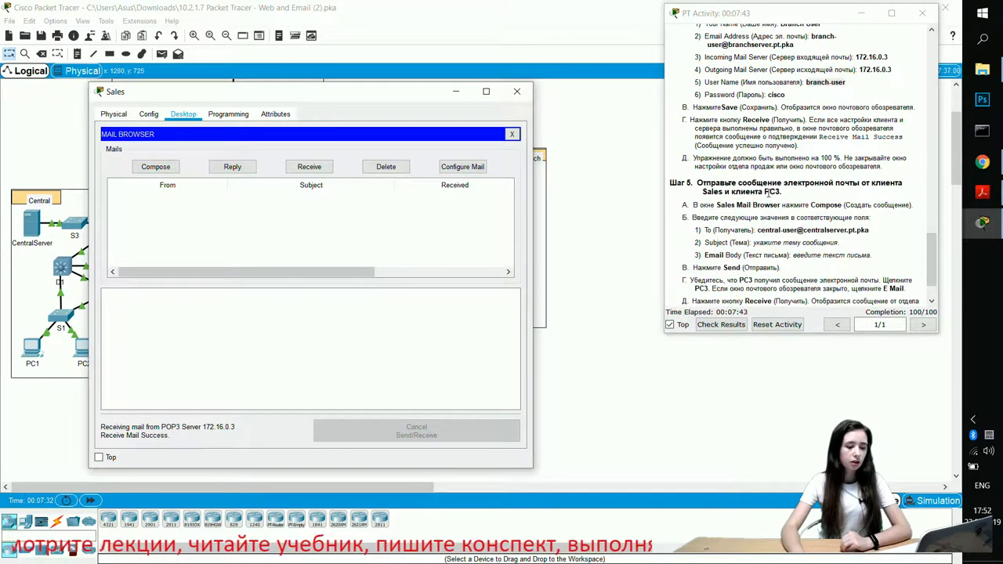
pyautogui.scroll(-1, 771, 196)
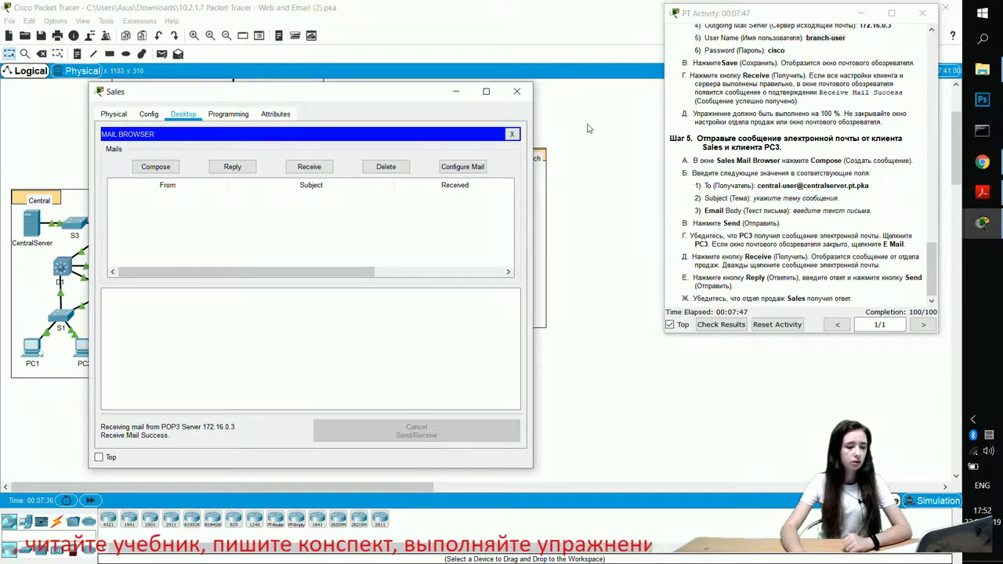
pyautogui.click(517, 92)
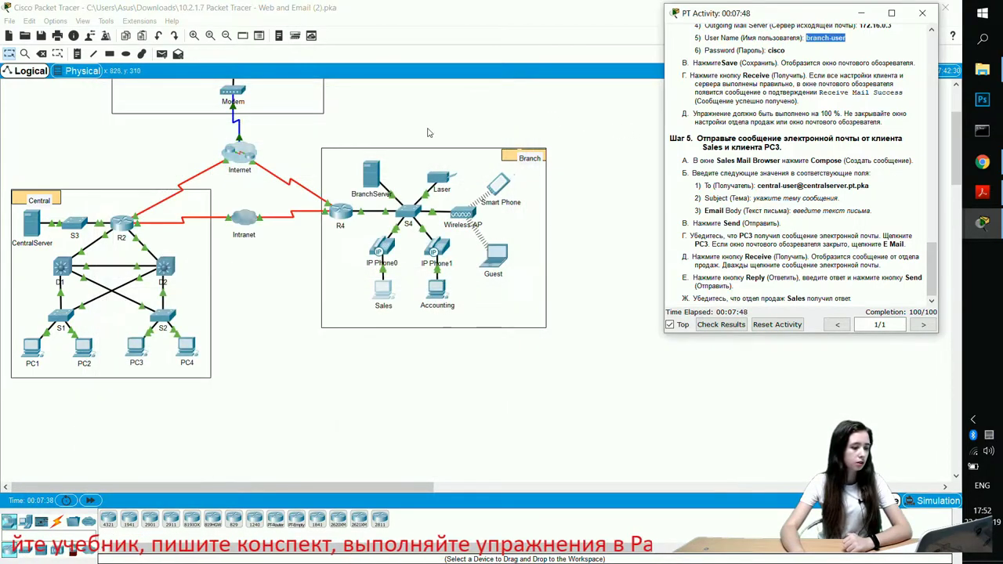
pyautogui.click(389, 289)
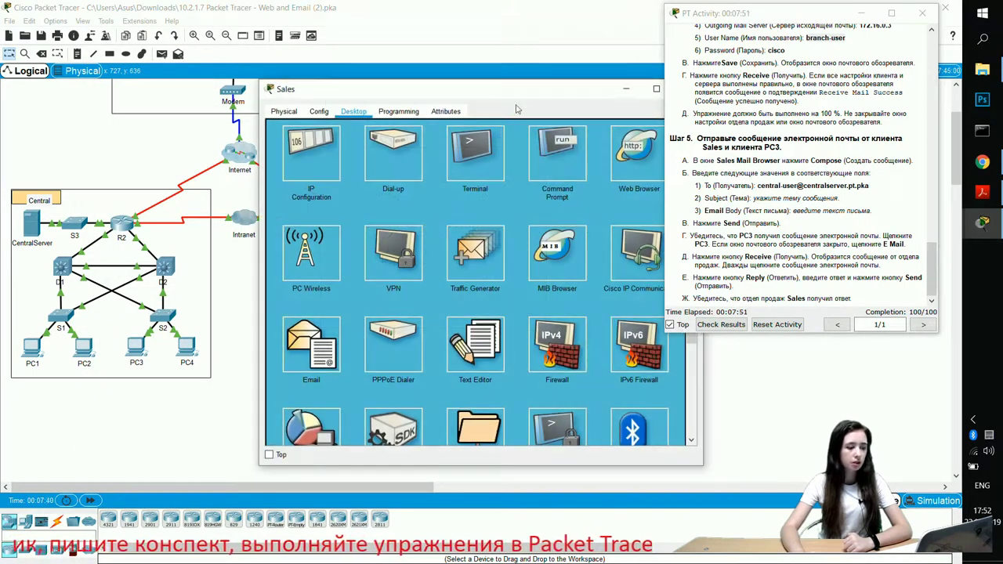
pyautogui.moveTo(530, 93); pyautogui.dragTo(368, 77)
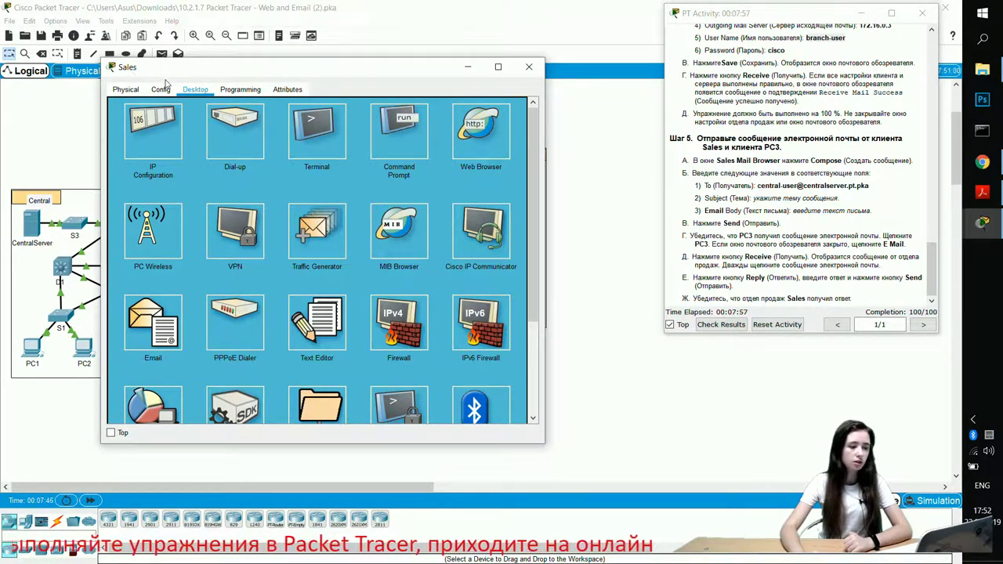
pyautogui.scroll(-1, 271, 266)
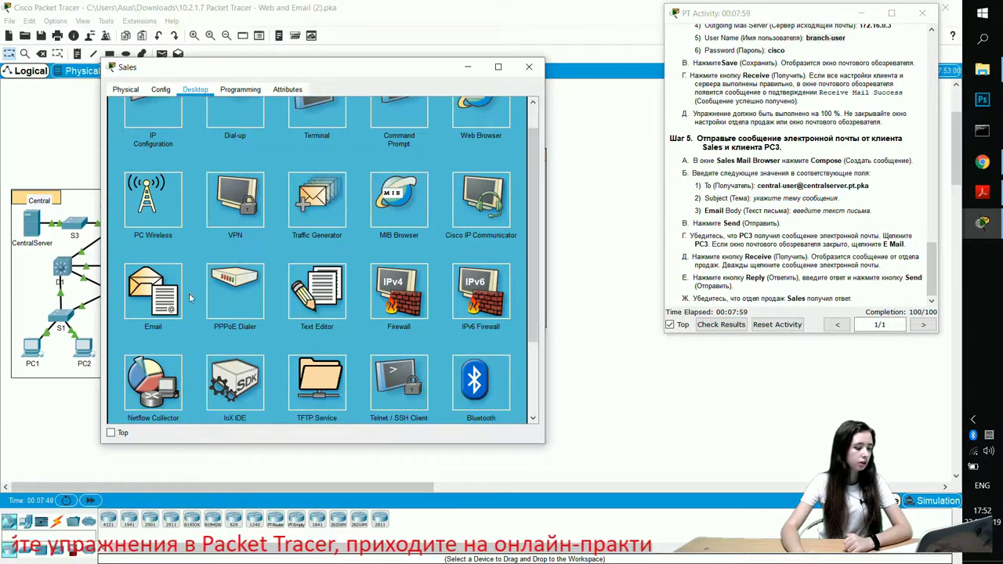
pyautogui.click(145, 294)
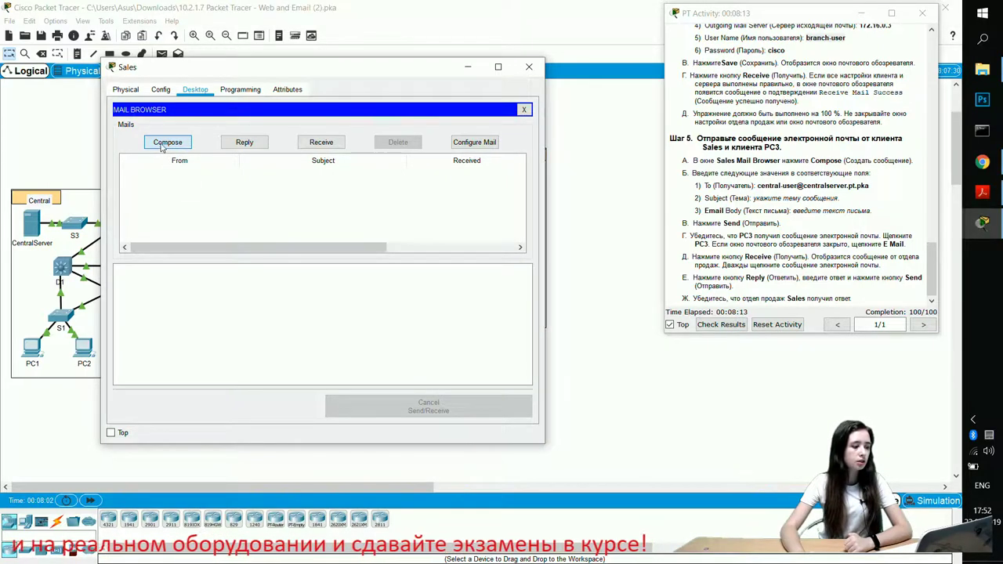
# Step: Send central-user a mail with subject Theme and body Text of message
pyautogui.click(164, 144)
pyautogui.click(205, 127)
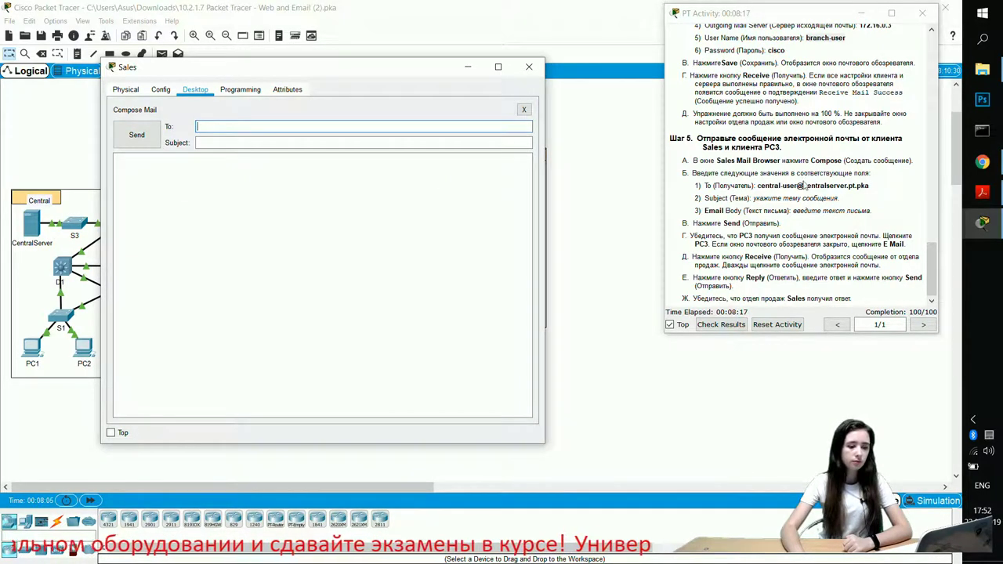
pyautogui.moveTo(758, 186); pyautogui.dragTo(870, 185)
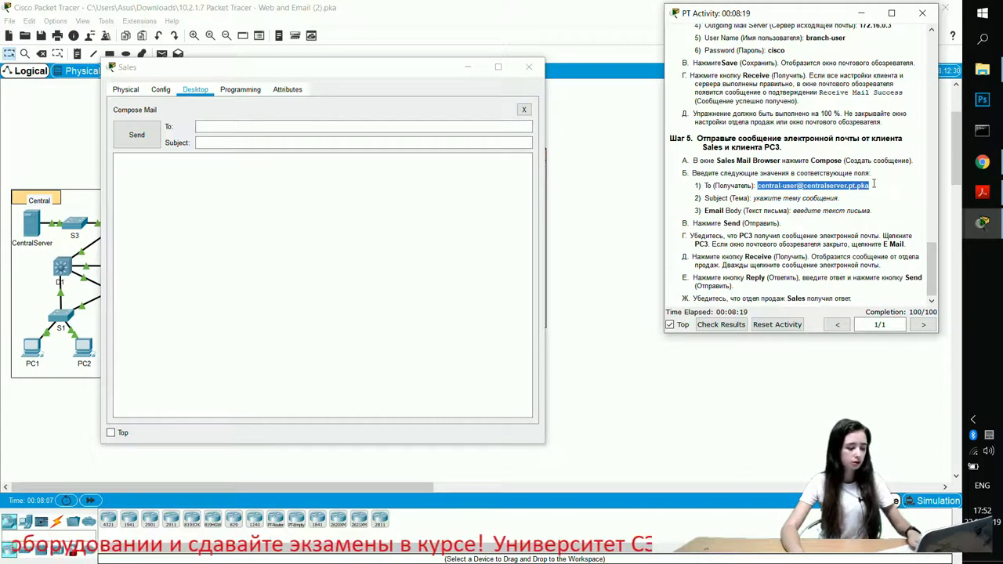
pyautogui.hotkey('ctrl', 'c')
pyautogui.click(258, 128)
pyautogui.hotkey('ctrl', 'v')
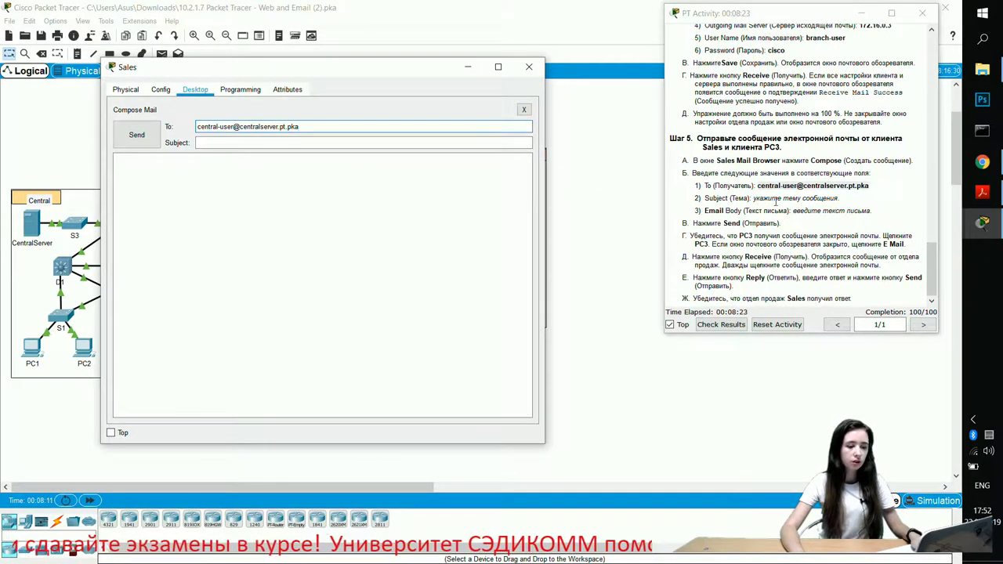
pyautogui.click(305, 143)
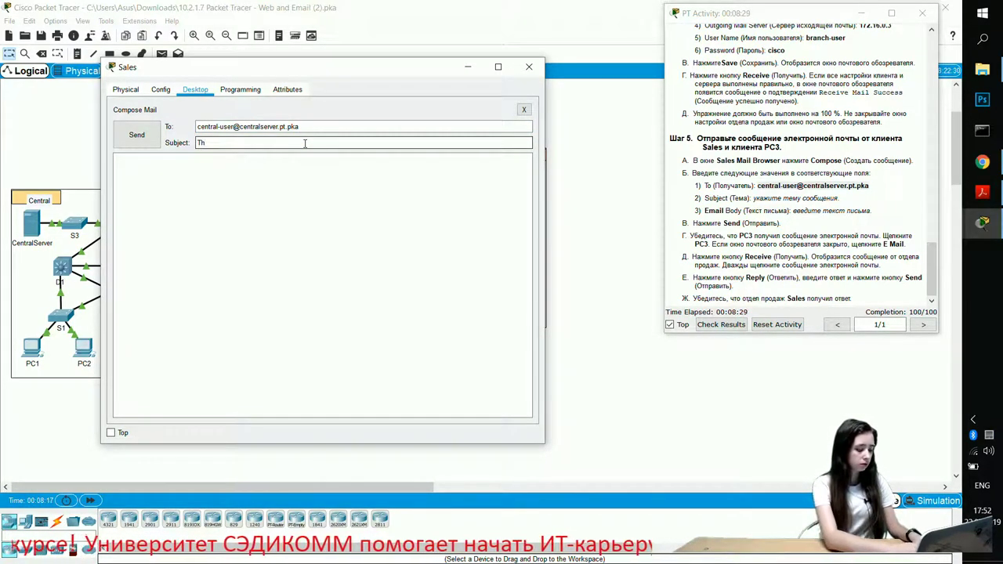
pyautogui.click(296, 171)
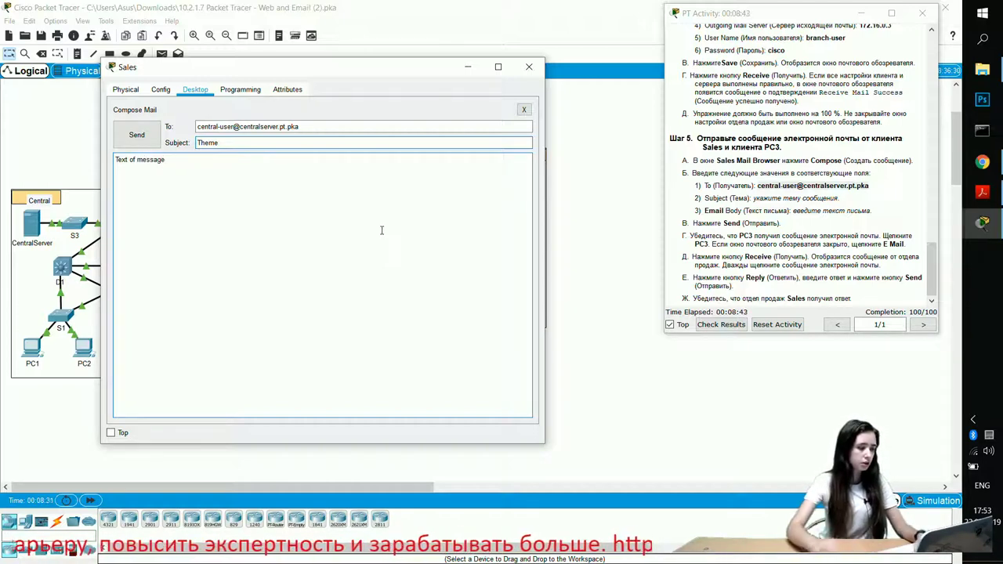
pyautogui.click(150, 135)
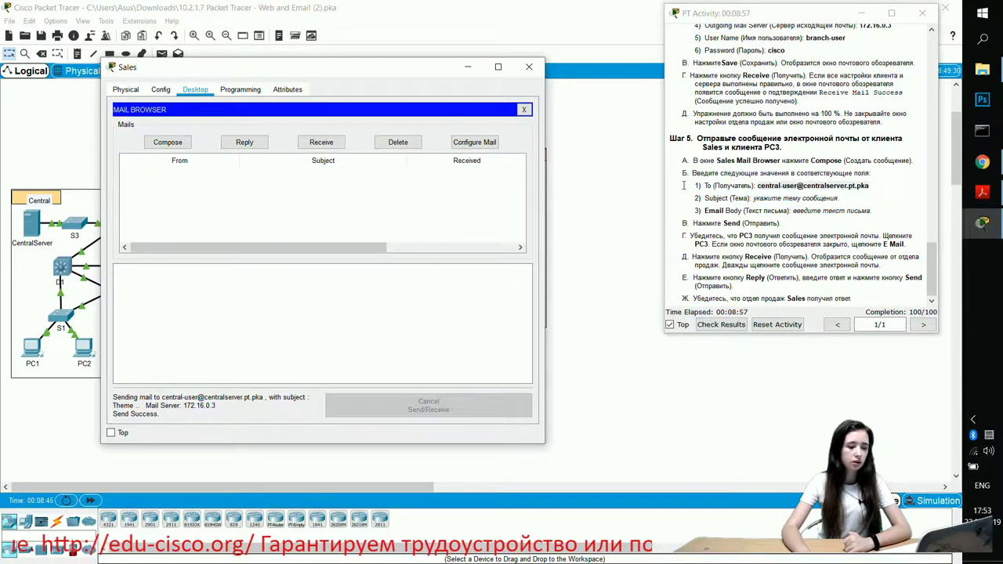
# Step: Switch to PC3's email, receive mail, and read the Theme message
pyautogui.click(468, 66)
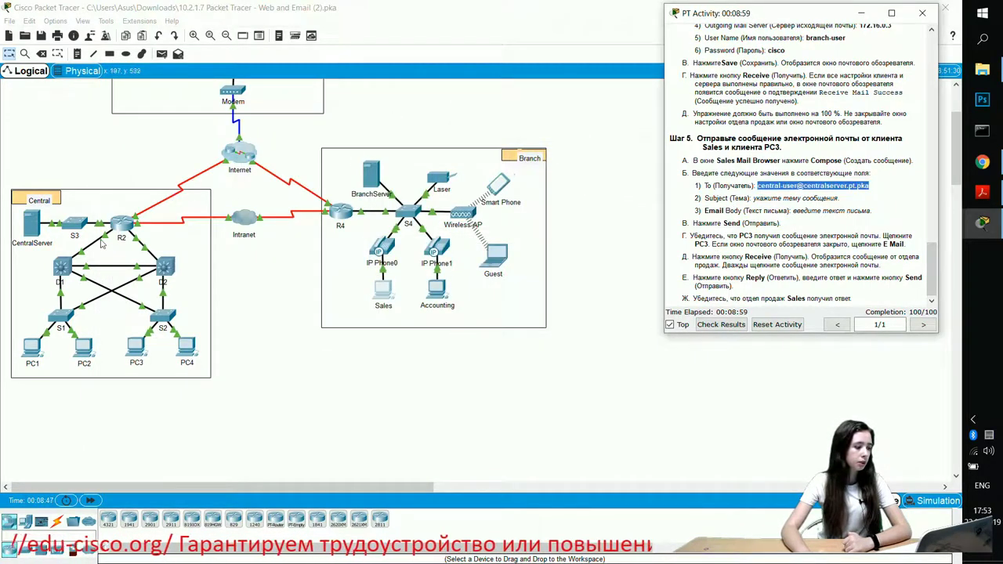
pyautogui.click(132, 360)
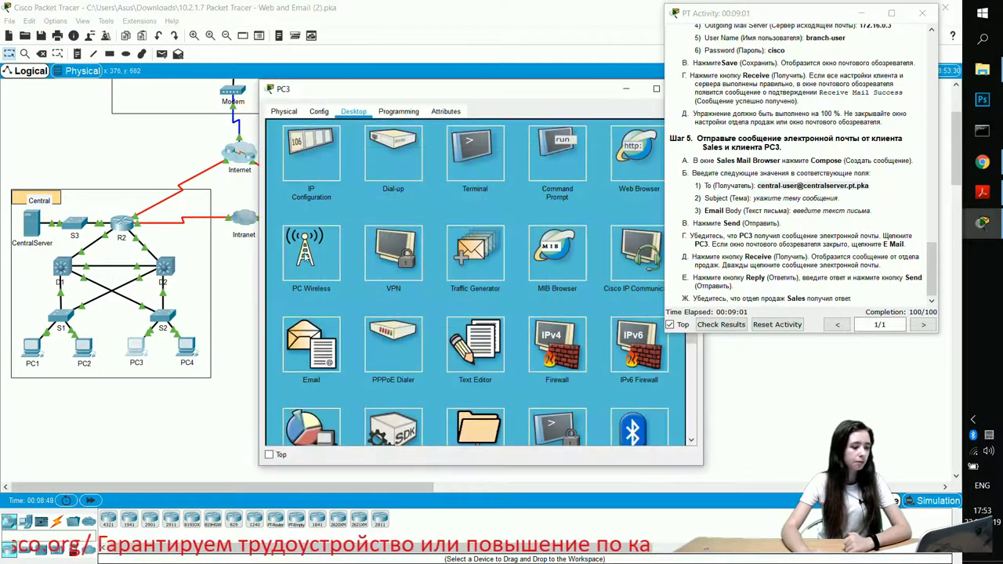
pyautogui.click(311, 357)
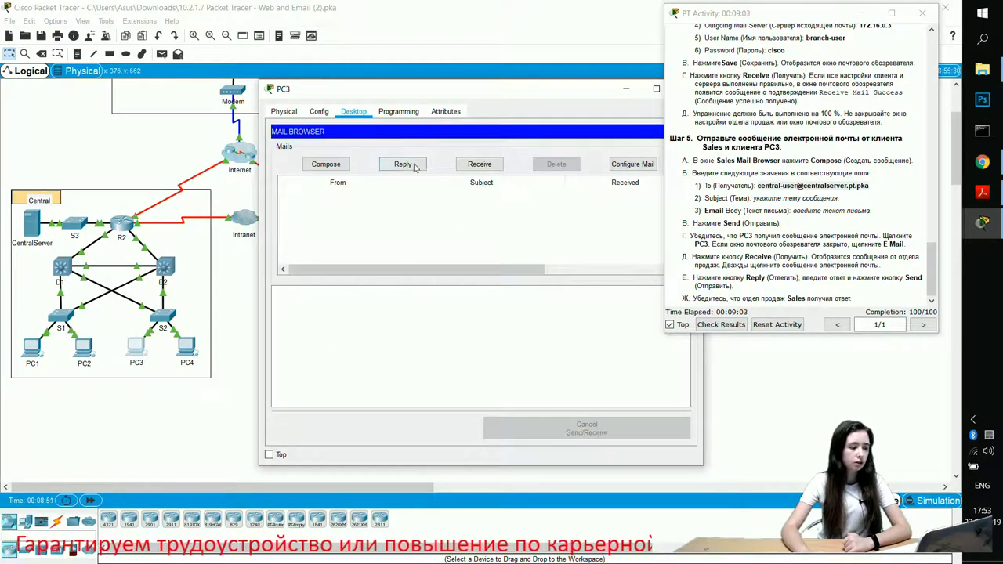
pyautogui.click(481, 165)
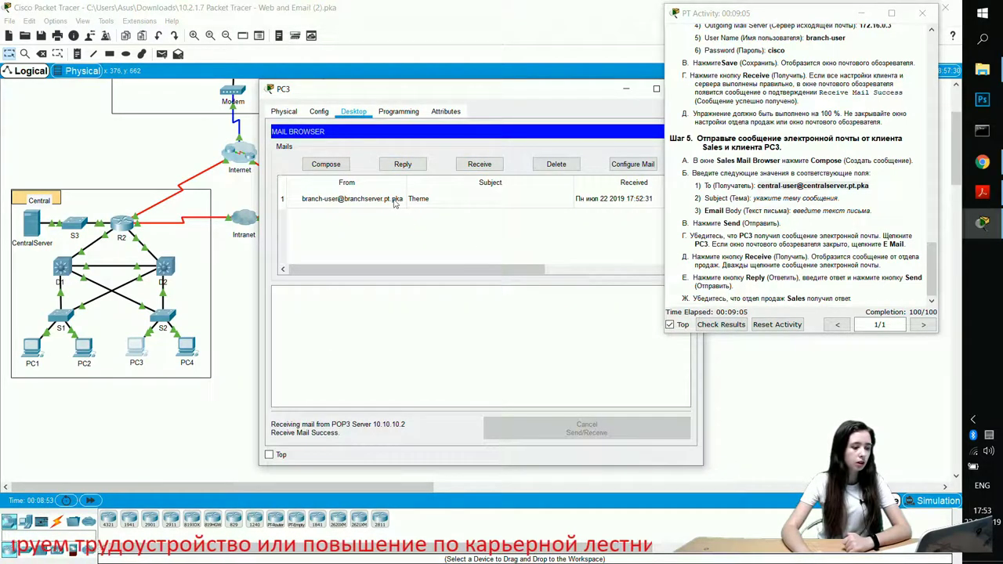
pyautogui.moveTo(523, 95); pyautogui.dragTo(381, 76)
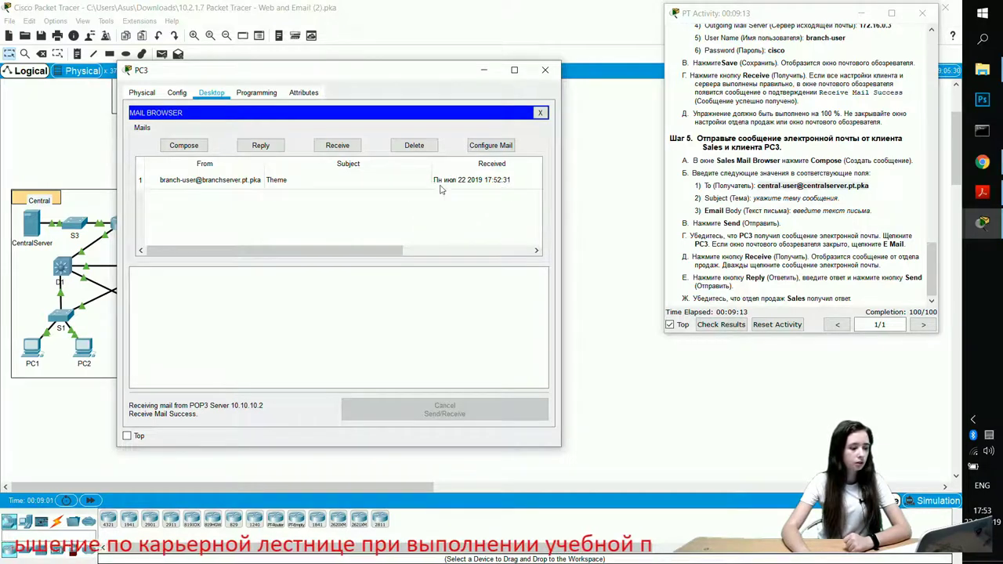
pyautogui.doubleClick(325, 177)
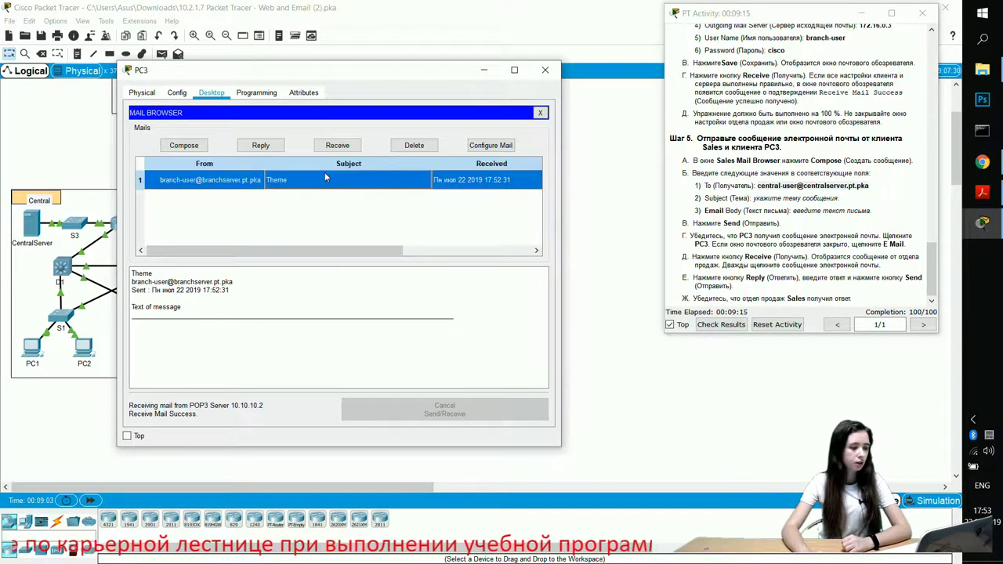
pyautogui.click(192, 199)
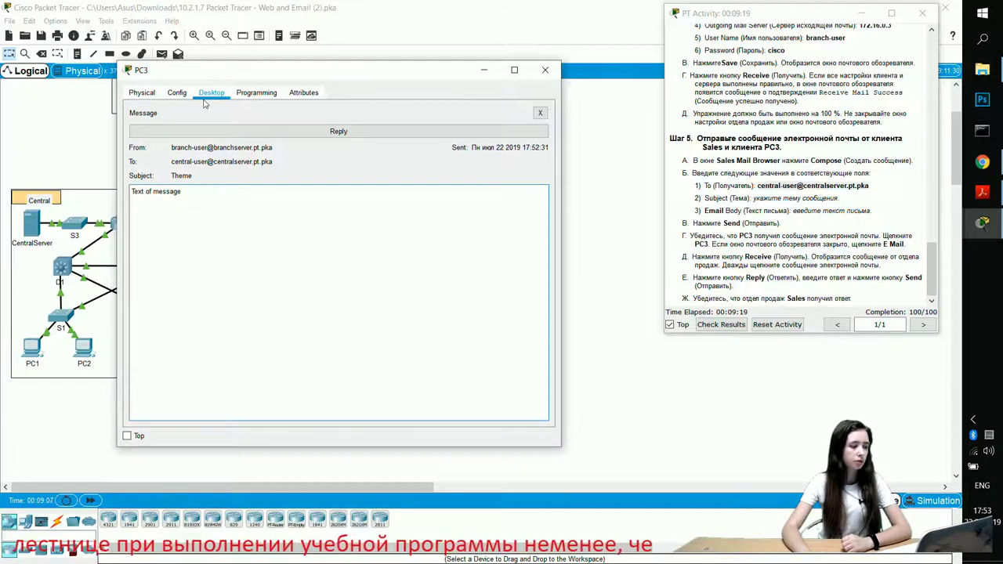
pyautogui.click(544, 115)
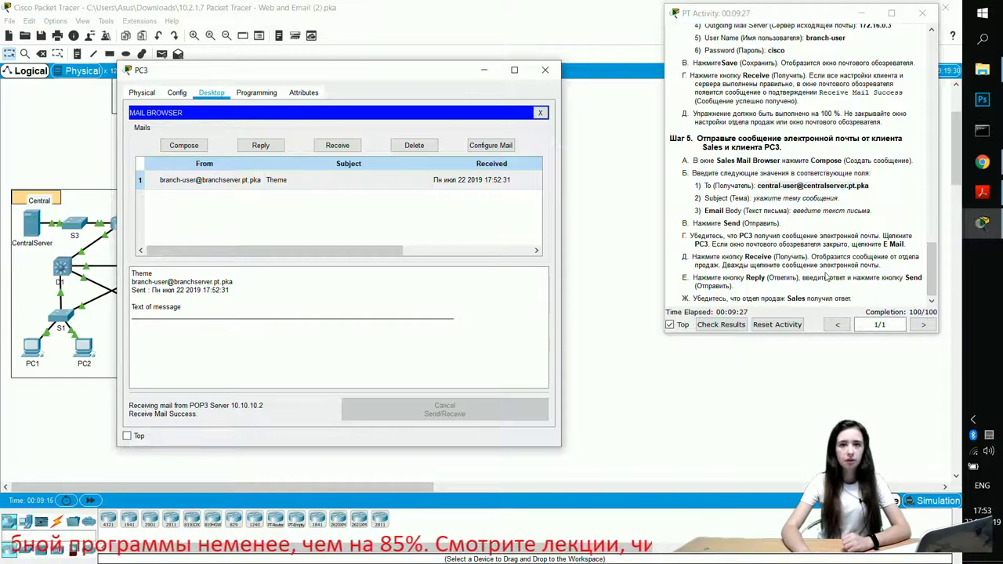
# Step: Check the activity results and view the 100/100 scored assessment items
pyautogui.scroll(10, 826, 276)
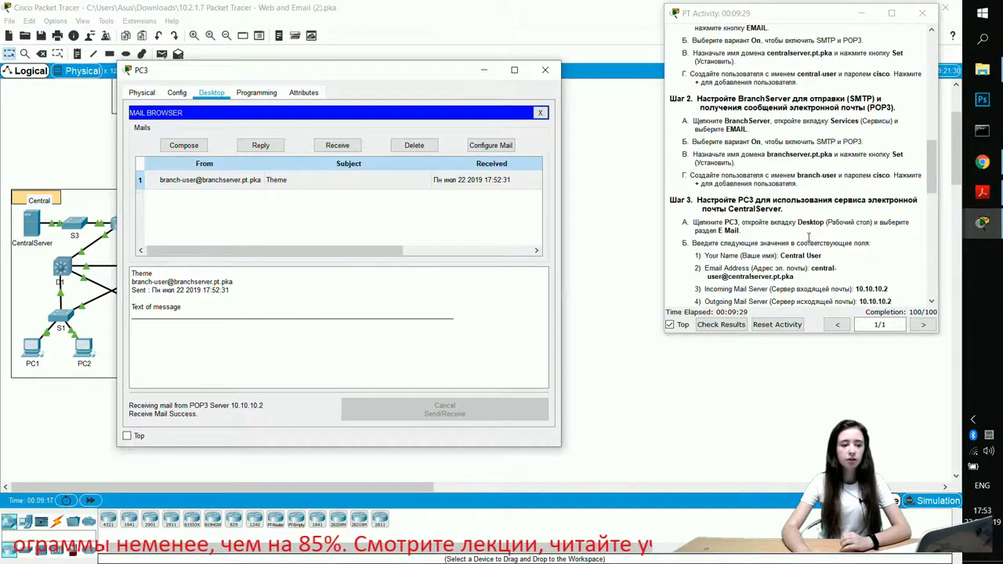
pyautogui.scroll(-3, 808, 236)
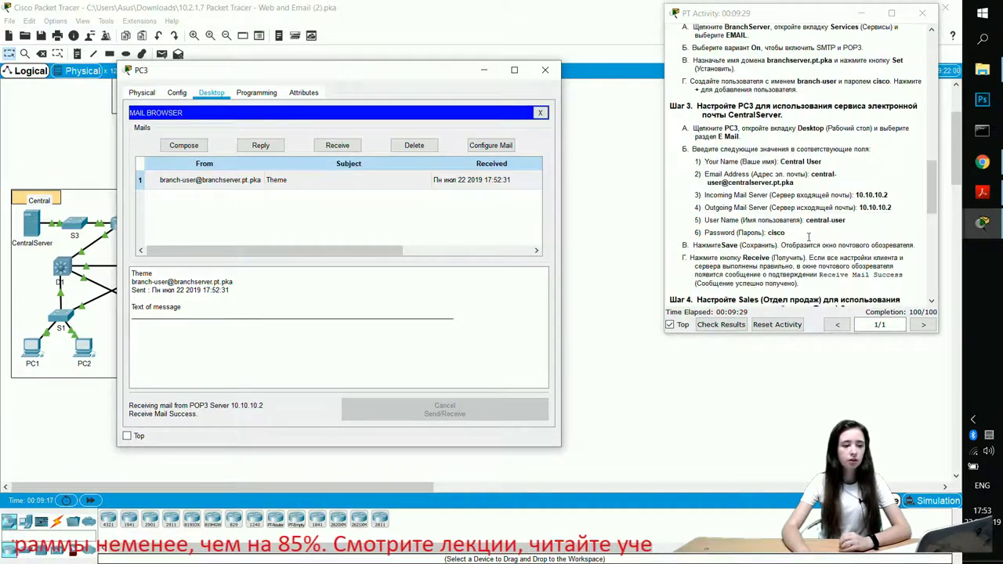
pyautogui.click(723, 325)
pyautogui.moveTo(172, 78); pyautogui.dragTo(488, 108)
pyautogui.click(116, 81)
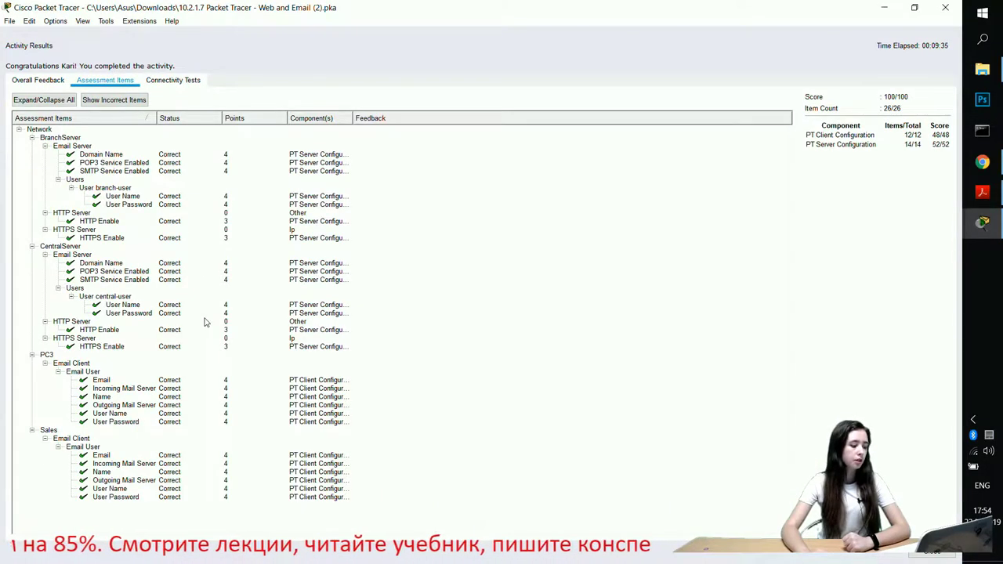